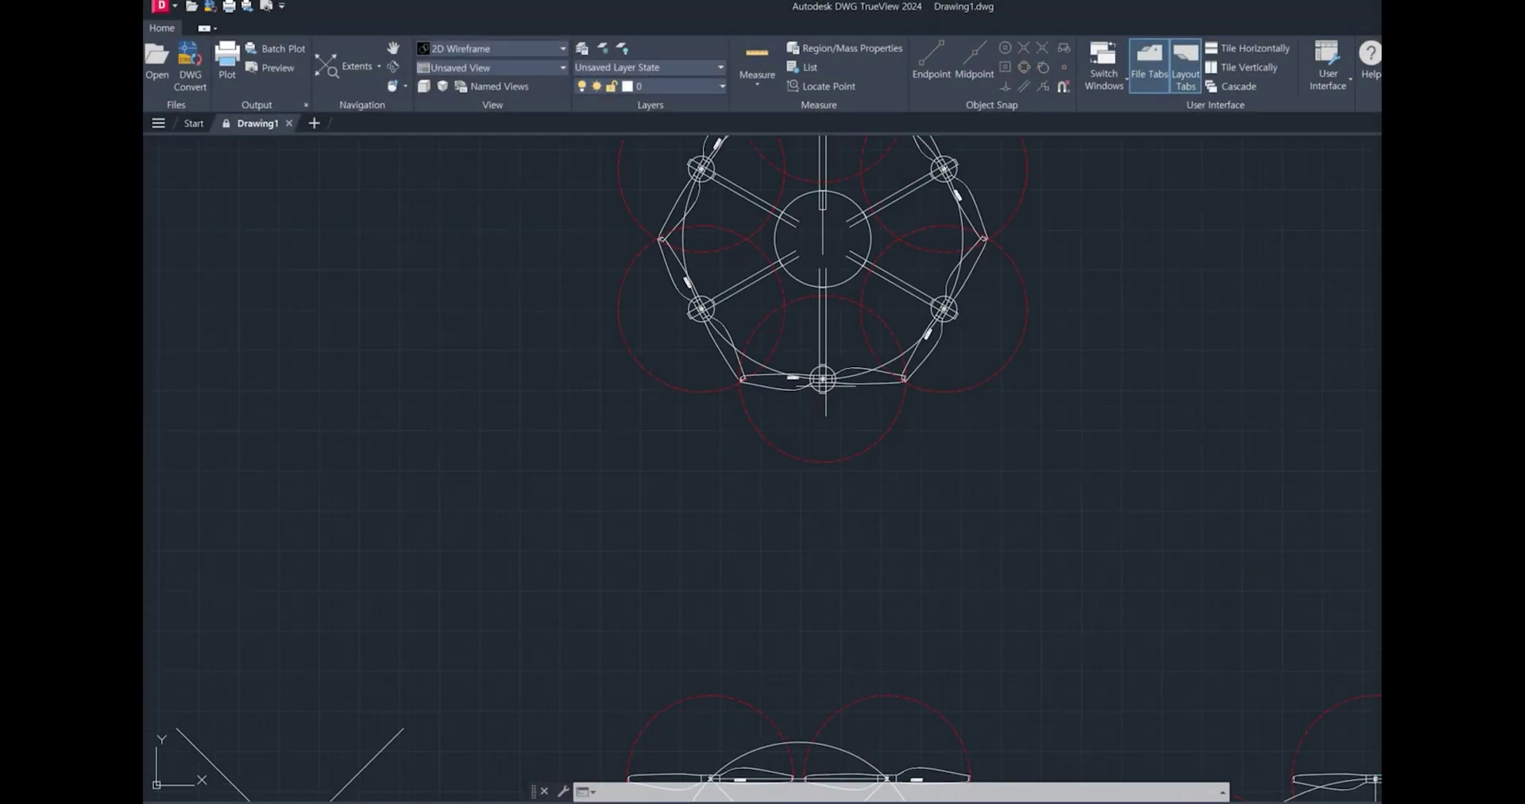
# - Pan and zoom across Drawing1's quadcopter layouts toward the hexacopters
pyautogui.moveTo(1205, 599); pyautogui.dragTo(867, 239, button='middle')
pyautogui.scroll(-5, 790, 561)
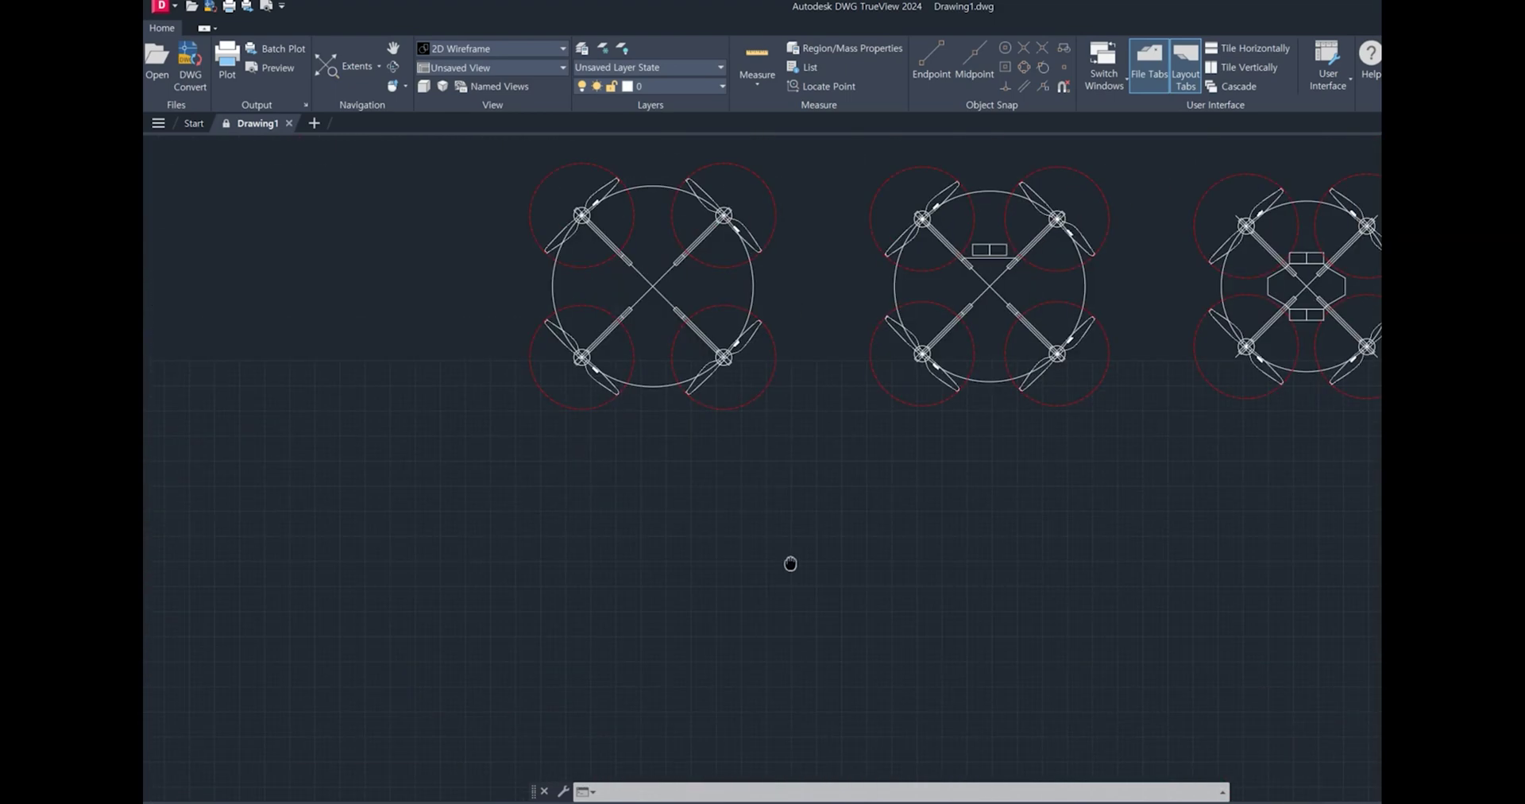
pyautogui.moveTo(789, 562); pyautogui.dragTo(383, 473, button='middle')
pyautogui.scroll(-2, 698, 616)
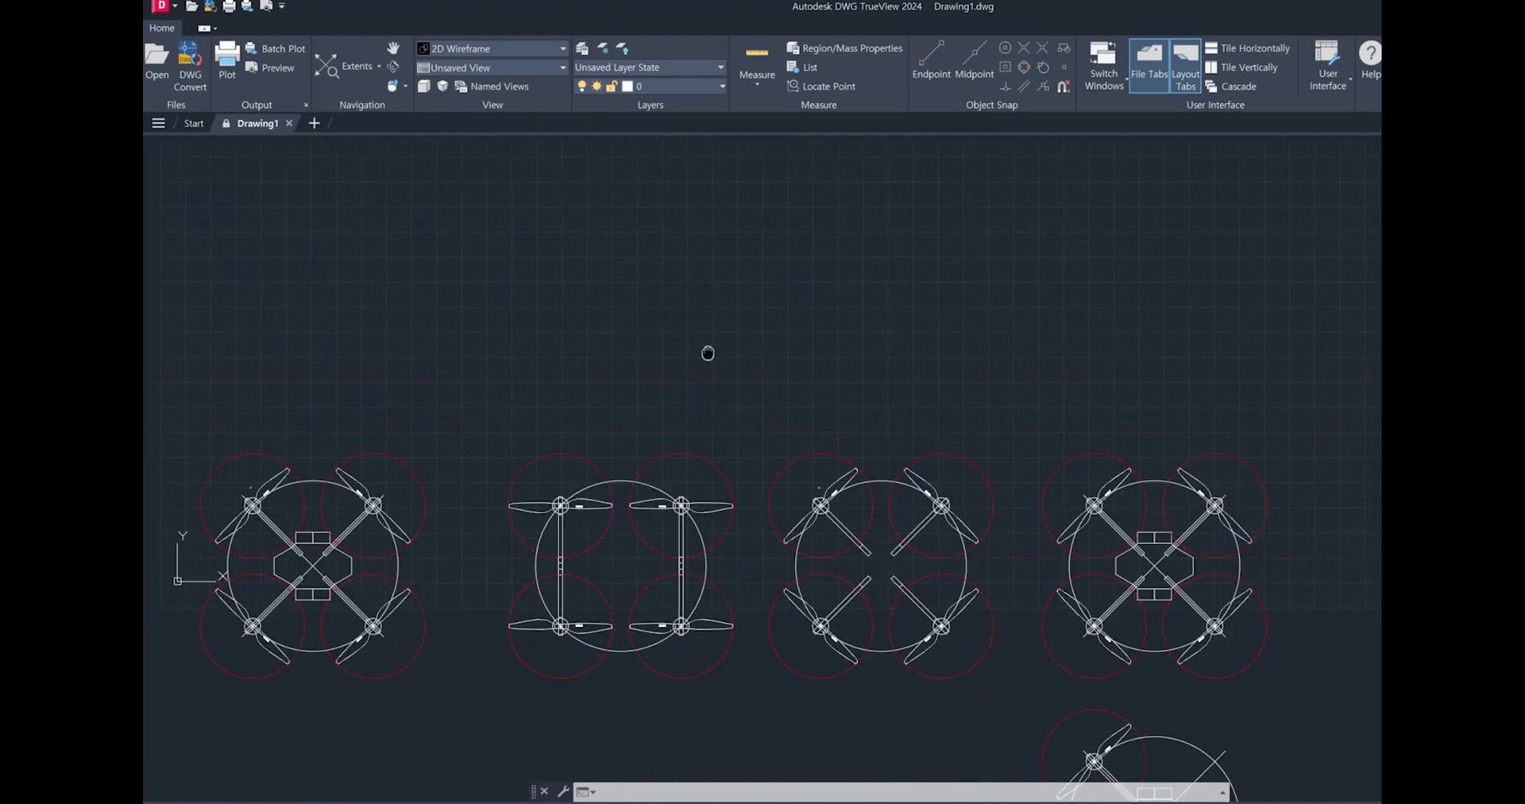
pyautogui.moveTo(1001, 456)
pyautogui.mouseDown(button='middle')
pyautogui.moveTo(619, 340)
pyautogui.moveTo(405, 344)
pyautogui.moveTo(337, 293)
pyautogui.mouseUp(button='middle')
pyautogui.scroll(3, 593, 382)
pyautogui.moveTo(913, 568); pyautogui.dragTo(909, 364, button='middle')
pyautogui.scroll(-4, 917, 389)
# - Pan back past the quadcopters and zoom in on the large hexacopter layout
pyautogui.moveTo(760, 363); pyautogui.dragTo(878, 450, button='middle')
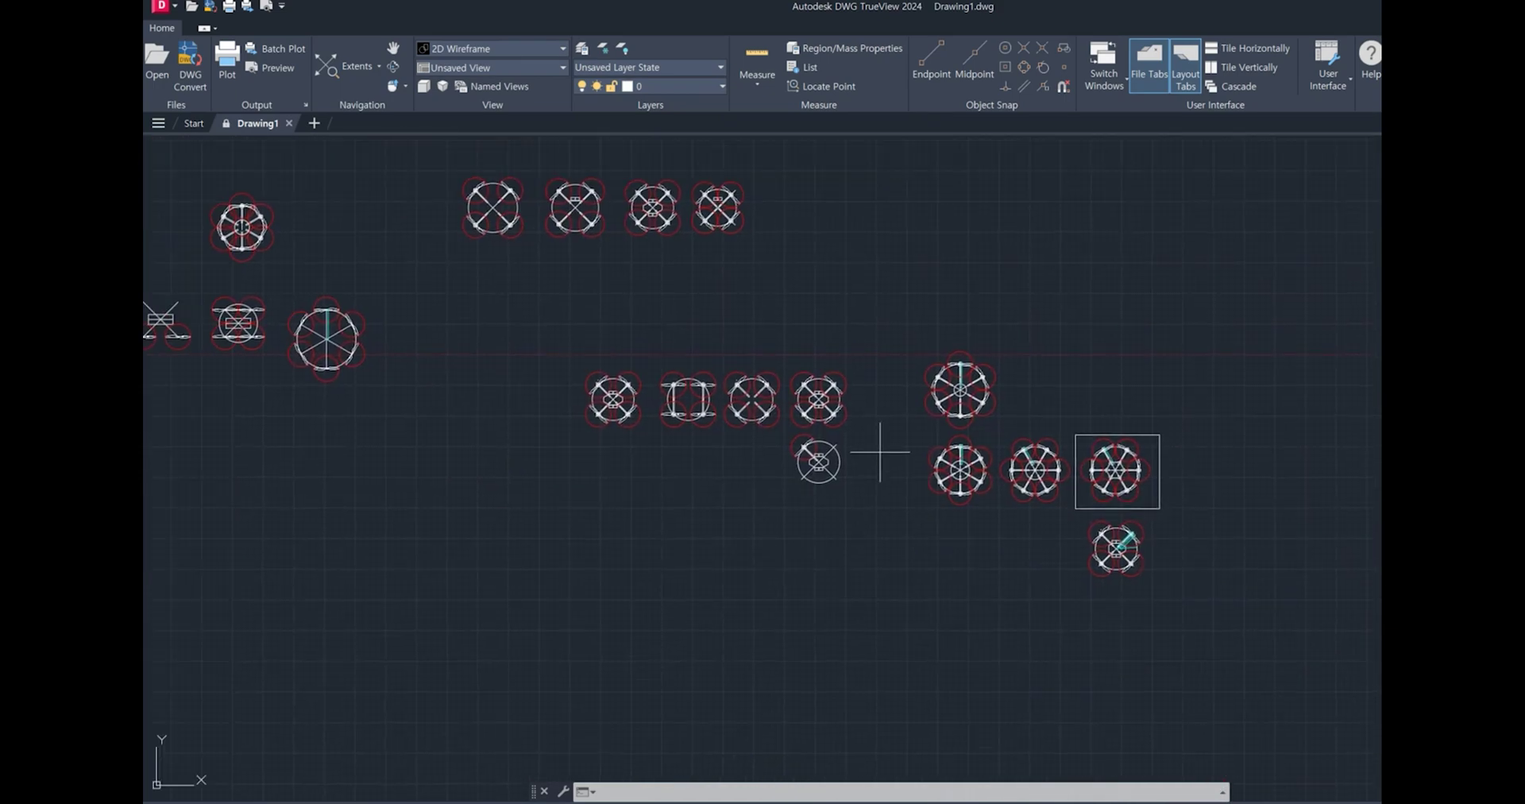
pyautogui.moveTo(715, 432); pyautogui.dragTo(998, 585, button='middle')
pyautogui.scroll(4, 953, 476)
pyautogui.scroll(3, 914, 361)
pyautogui.moveTo(913, 362)
pyautogui.mouseDown(button='middle')
pyautogui.moveTo(675, 401)
pyautogui.moveTo(660, 368)
pyautogui.mouseUp(button='middle')
pyautogui.scroll(1, 681, 402)
pyautogui.scroll(2, 660, 368)
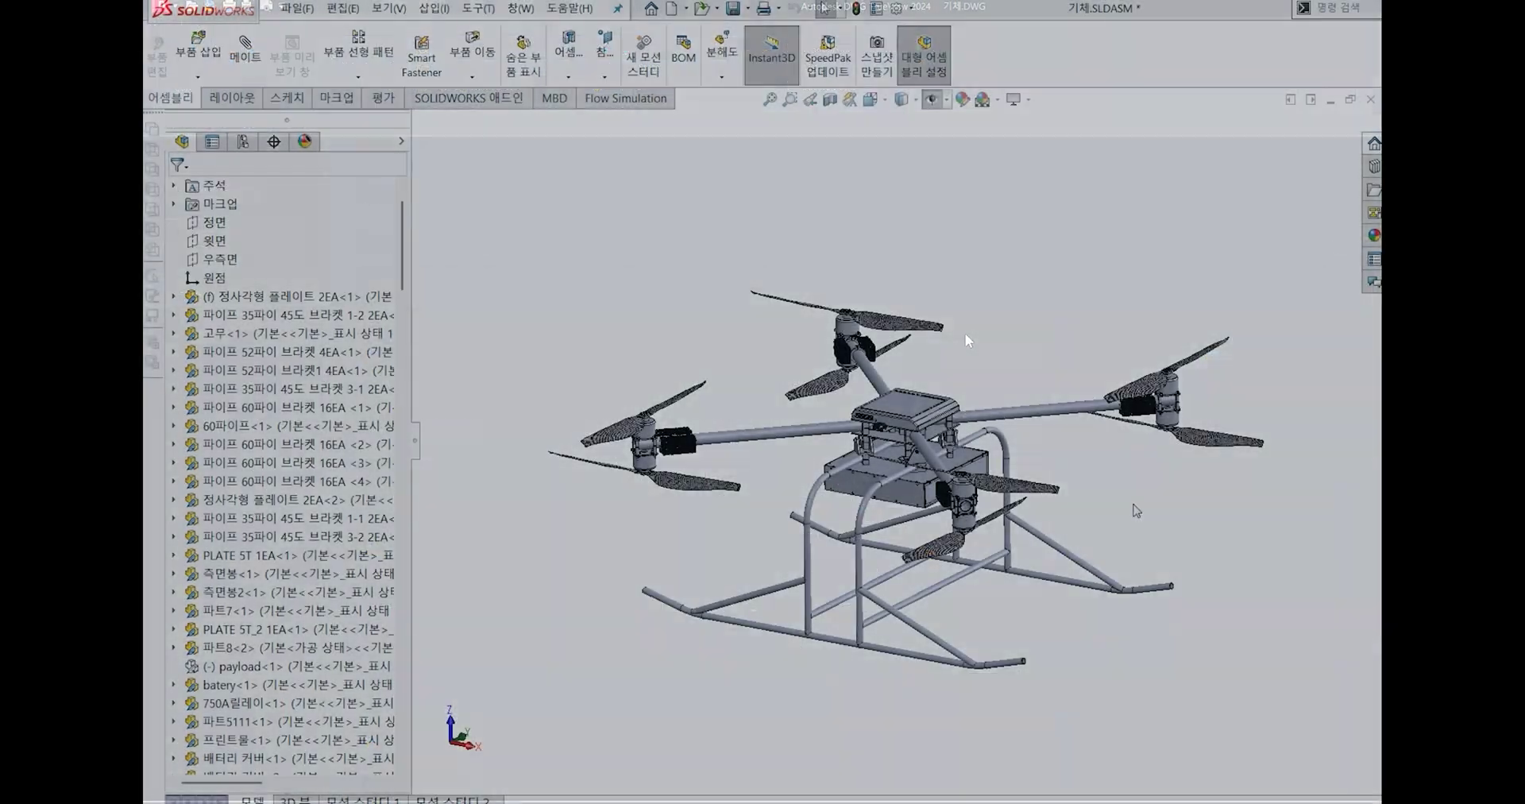
# - Zoom in and orbit around a motor clamp and the propeller hub
pyautogui.scroll(-5, 965, 332)
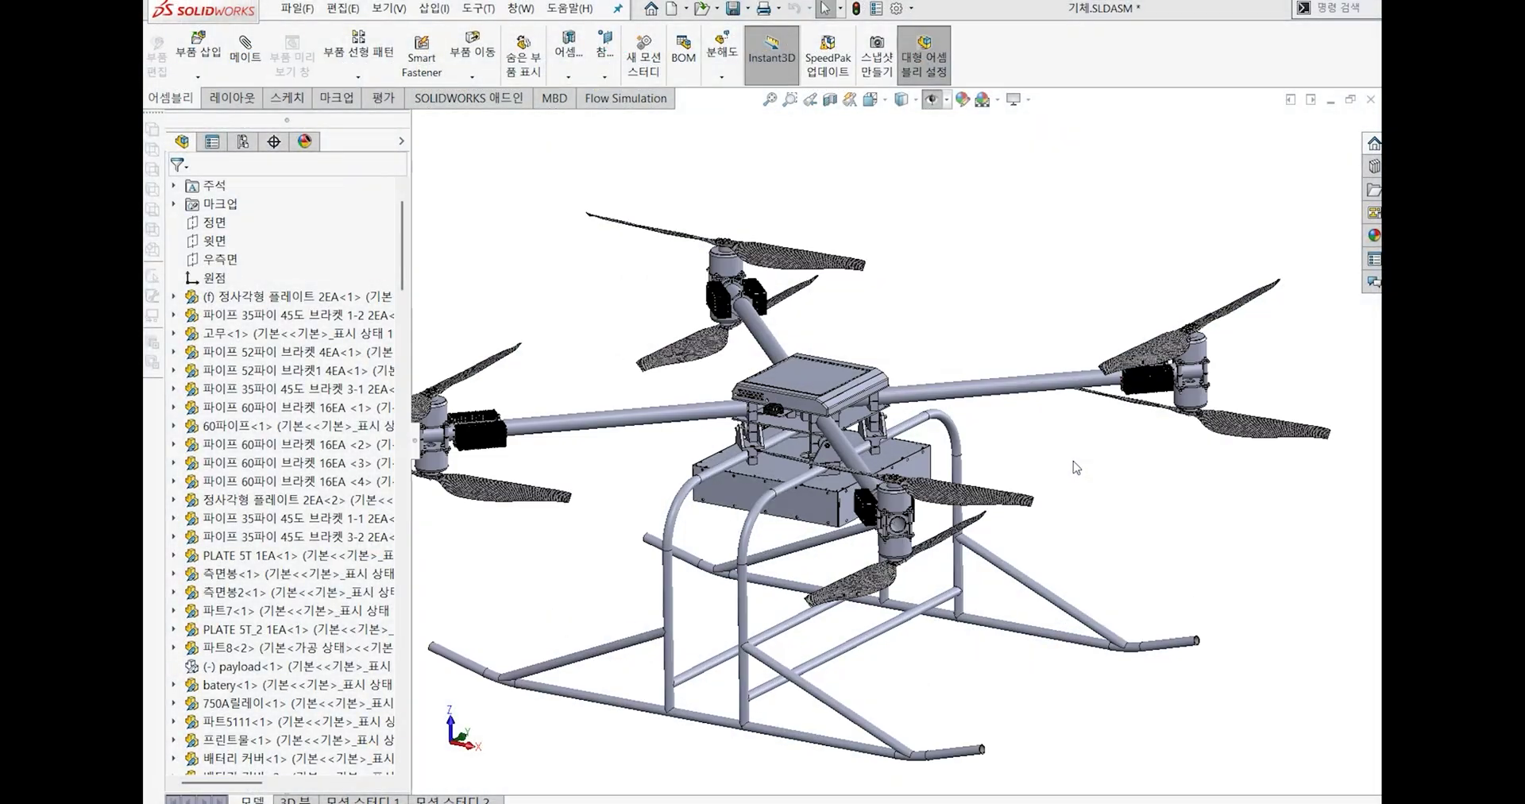
pyautogui.scroll(-8, 899, 495)
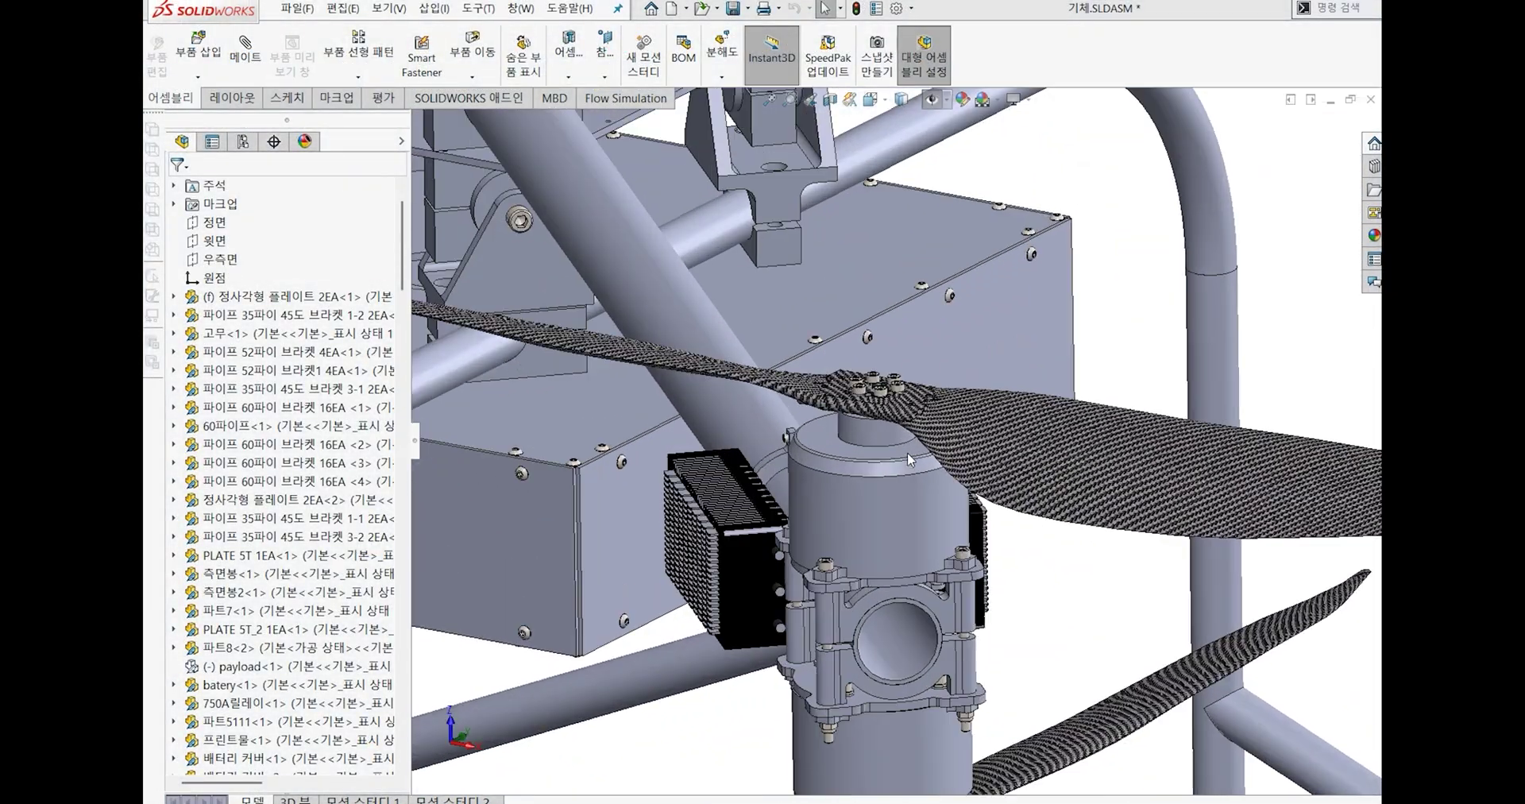
pyautogui.scroll(-10, 915, 440)
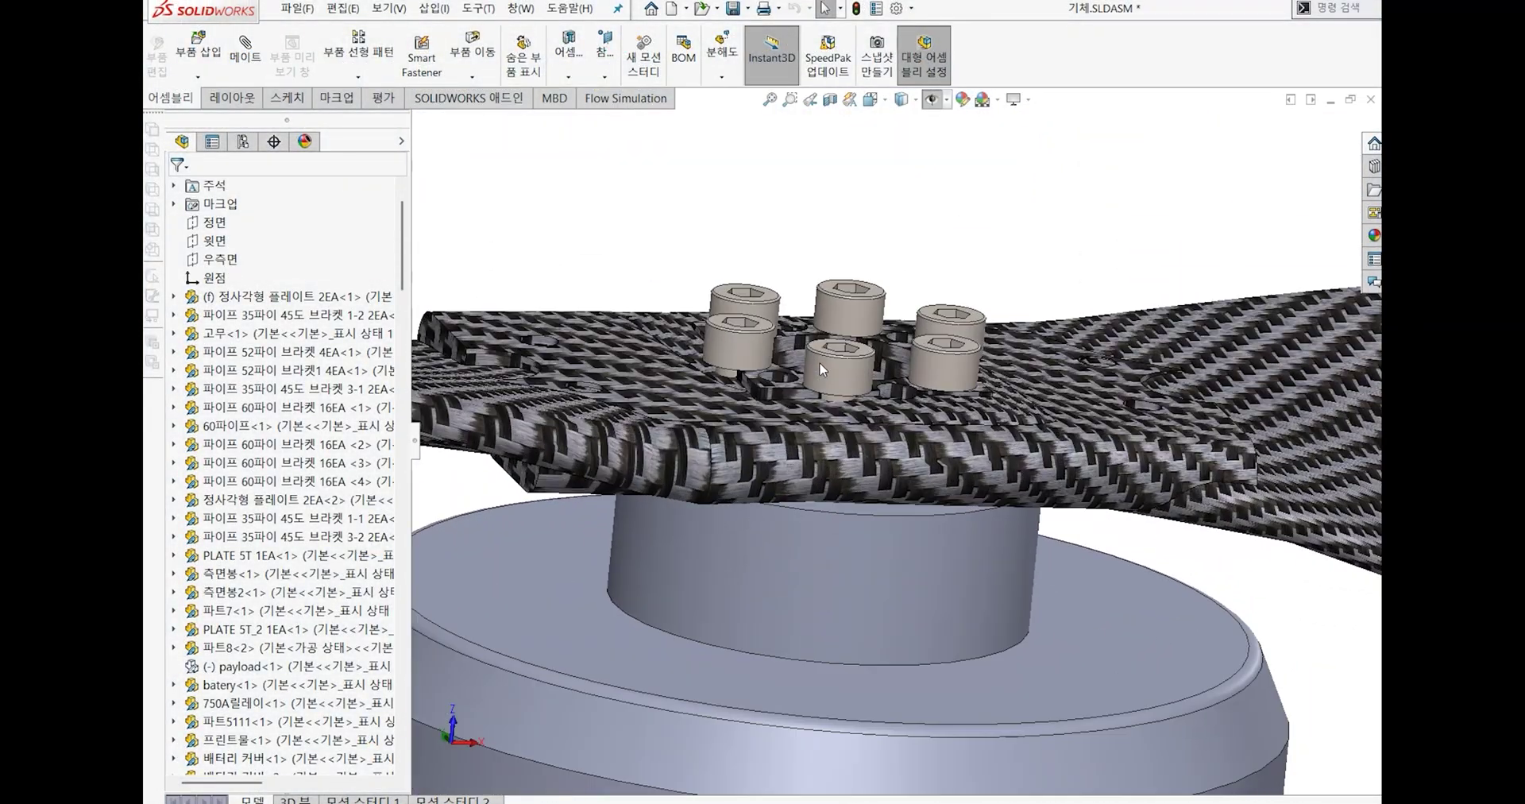
pyautogui.scroll(10, 850, 472)
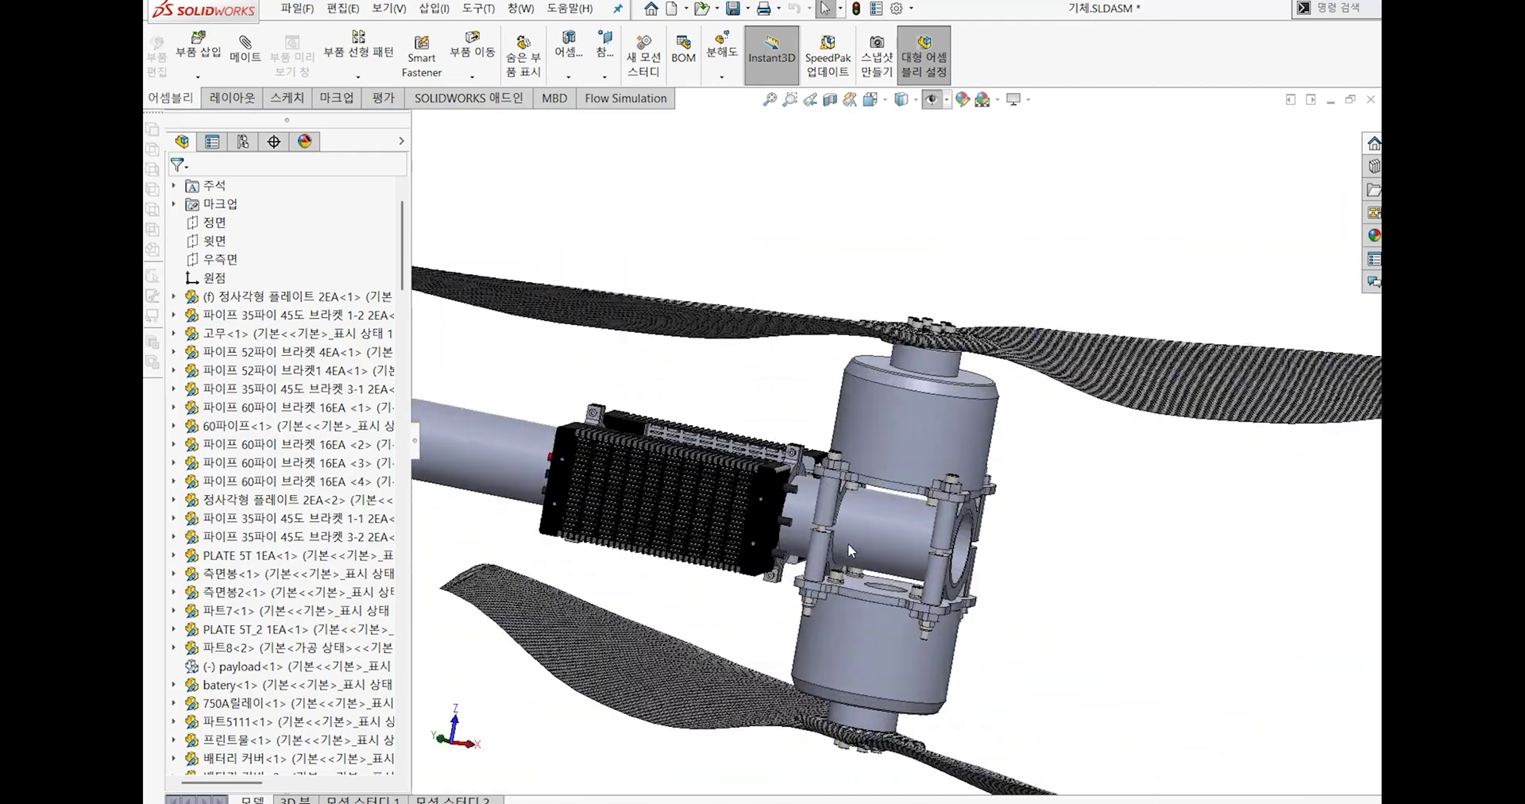
pyautogui.scroll(-4, 856, 493)
pyautogui.moveTo(856, 494); pyautogui.dragTo(749, 481, button='middle')
pyautogui.scroll(5, 749, 482)
pyautogui.moveTo(883, 508); pyautogui.dragTo(781, 423, button='middle')
# - Zoom out and orbit the drone round to a side view
pyautogui.scroll(-5, 675, 356)
pyautogui.scroll(4, 1130, 546)
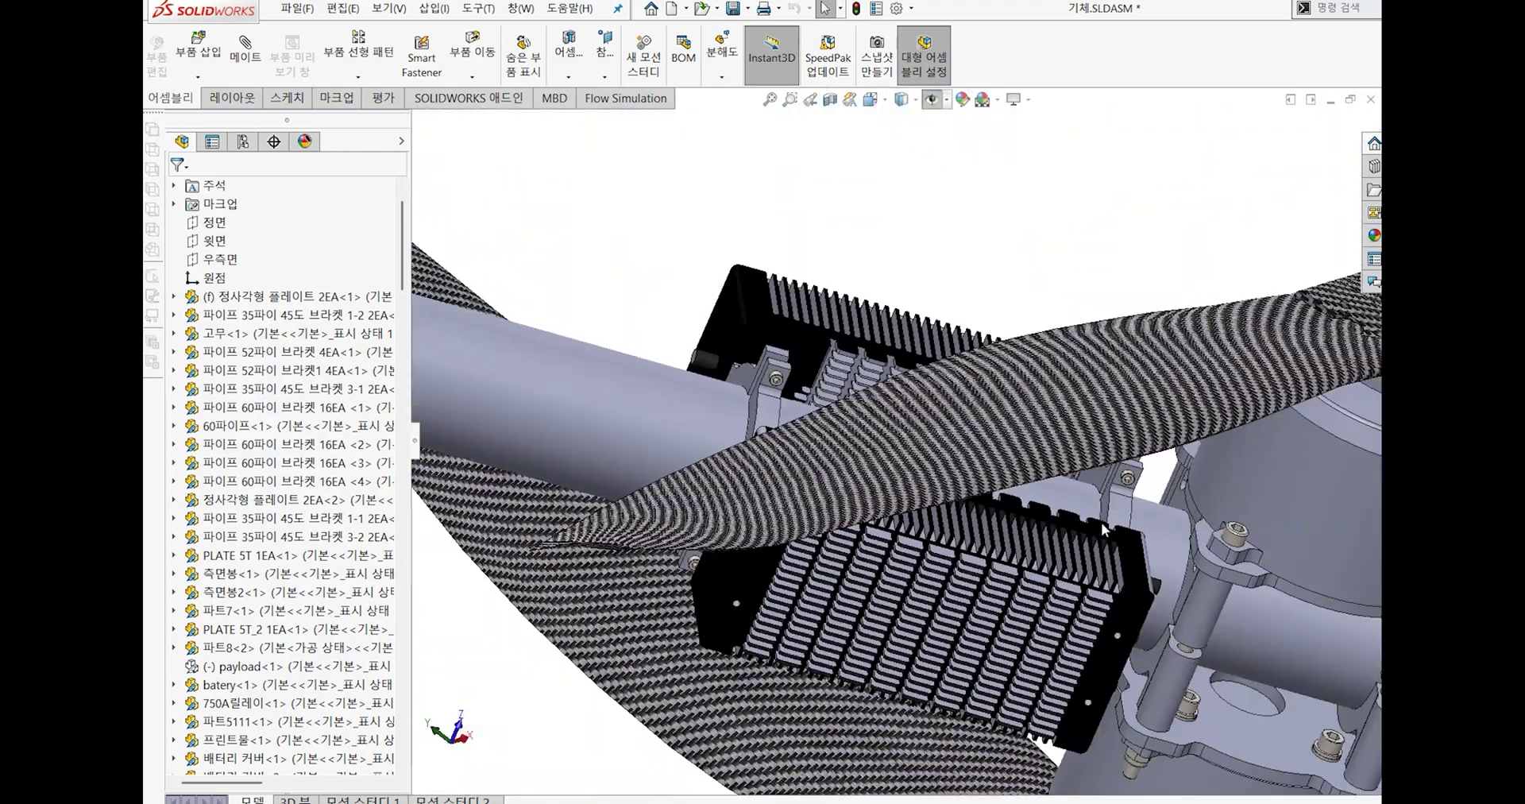
pyautogui.scroll(5, 1131, 546)
pyautogui.moveTo(817, 556); pyautogui.dragTo(636, 361, button='middle')
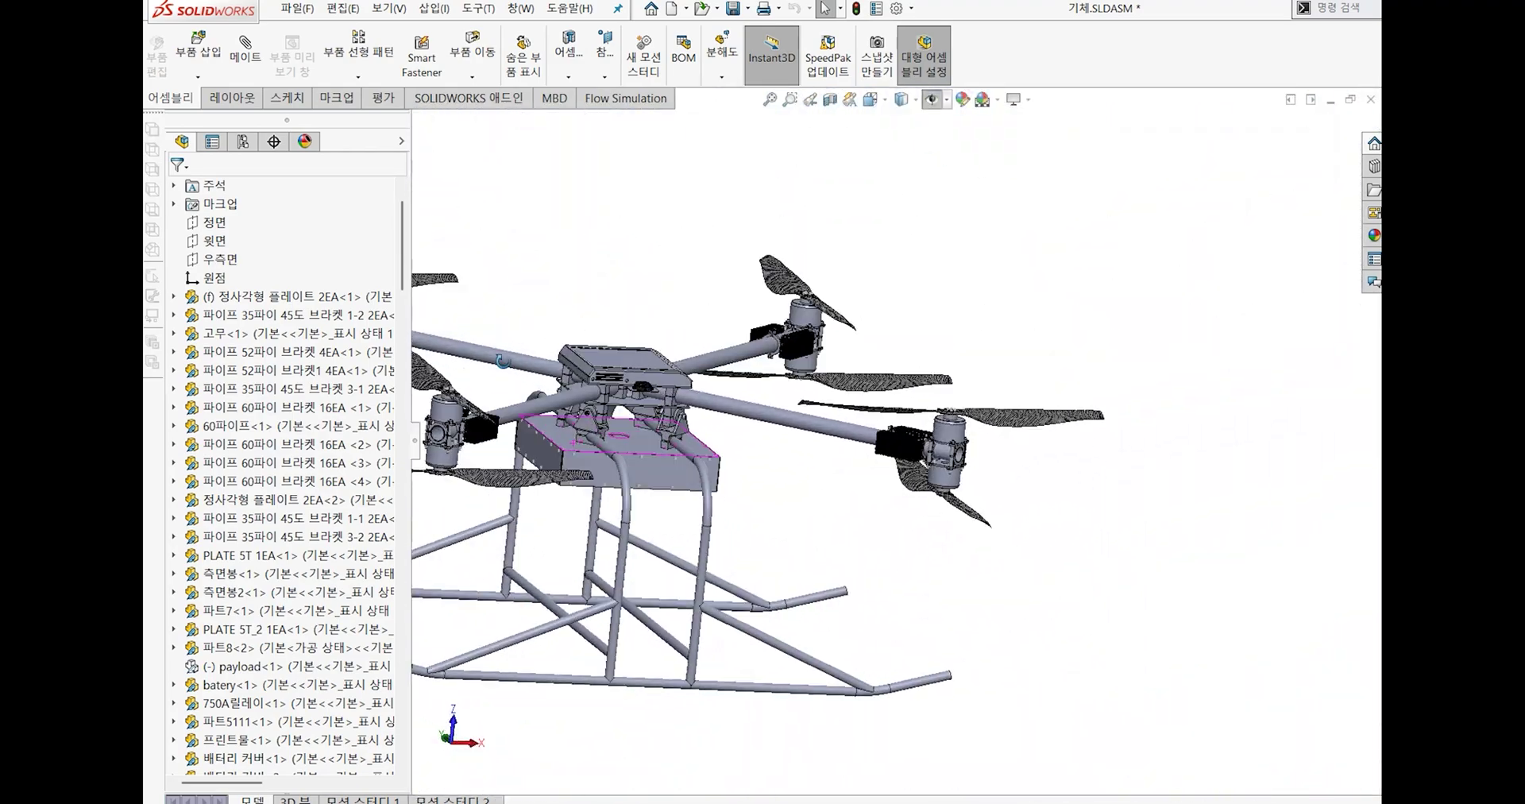
pyautogui.scroll(-4, 633, 360)
pyautogui.scroll(-7, 634, 359)
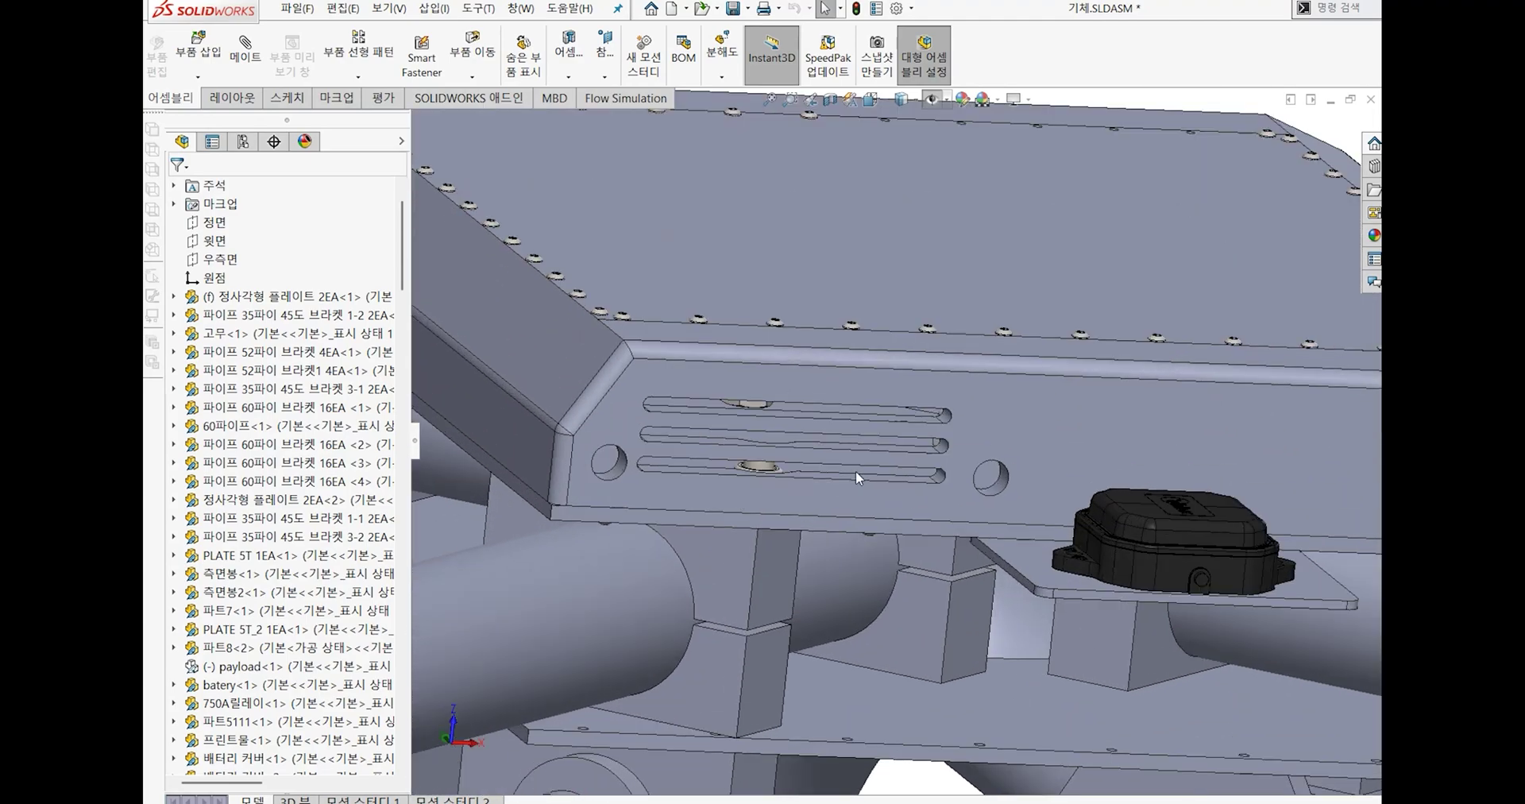
# - Inspect the central box's vented edge, lid and front from low side angles
pyautogui.moveTo(856, 470); pyautogui.dragTo(1073, 477, button='middle')
pyautogui.scroll(3, 864, 532)
pyautogui.moveTo(864, 532); pyautogui.dragTo(836, 347, button='middle')
pyautogui.scroll(-4, 836, 346)
pyautogui.scroll(-4, 835, 346)
pyautogui.scroll(8, 774, 413)
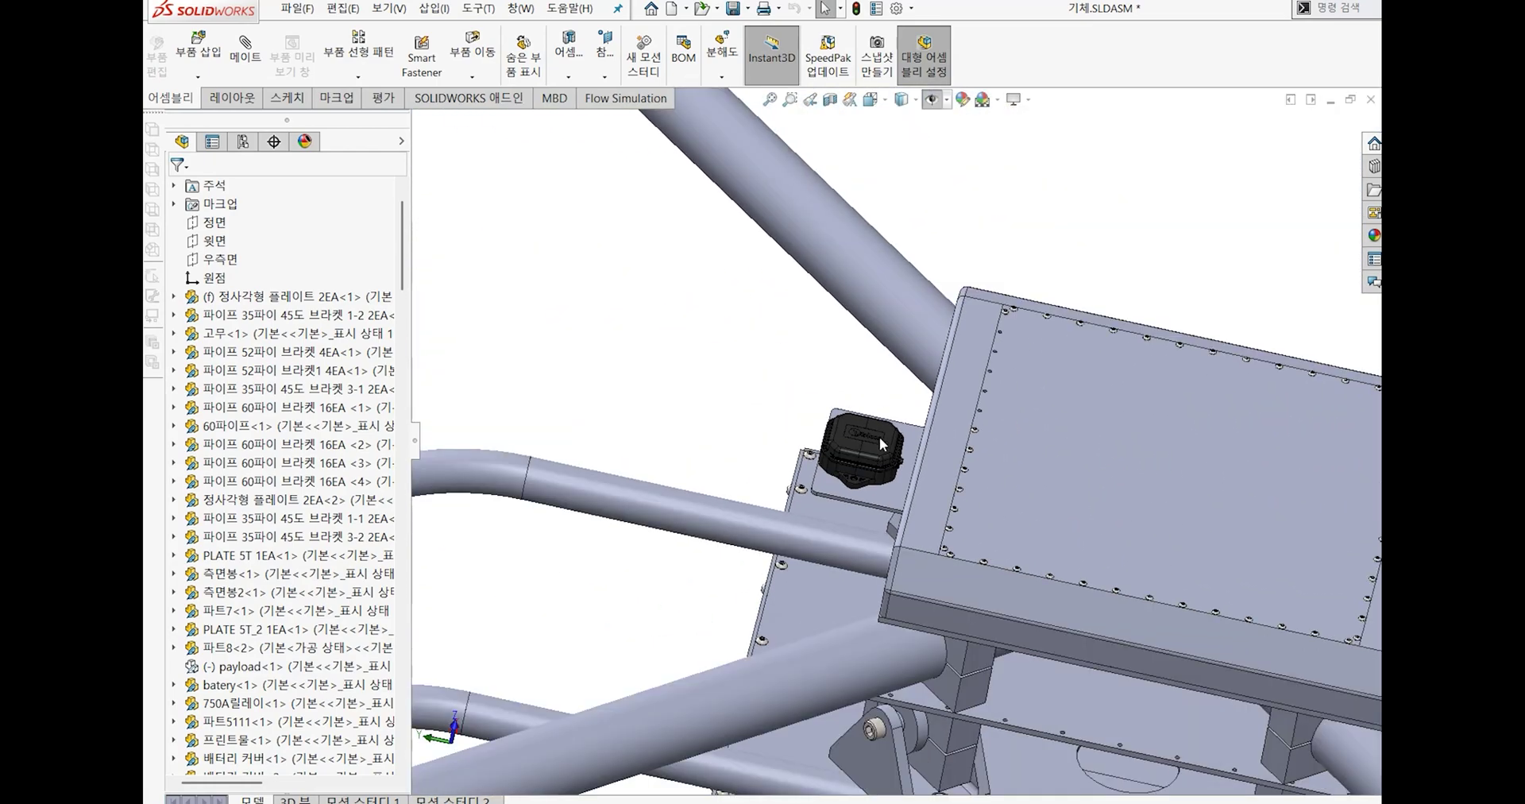
pyautogui.moveTo(1109, 537); pyautogui.dragTo(1239, 579, button='middle')
pyautogui.scroll(5, 984, 583)
# - Orbit to an angled view of the whole frame and box-select every component
pyautogui.moveTo(985, 584); pyautogui.dragTo(1144, 588, button='middle')
pyautogui.scroll(4, 873, 516)
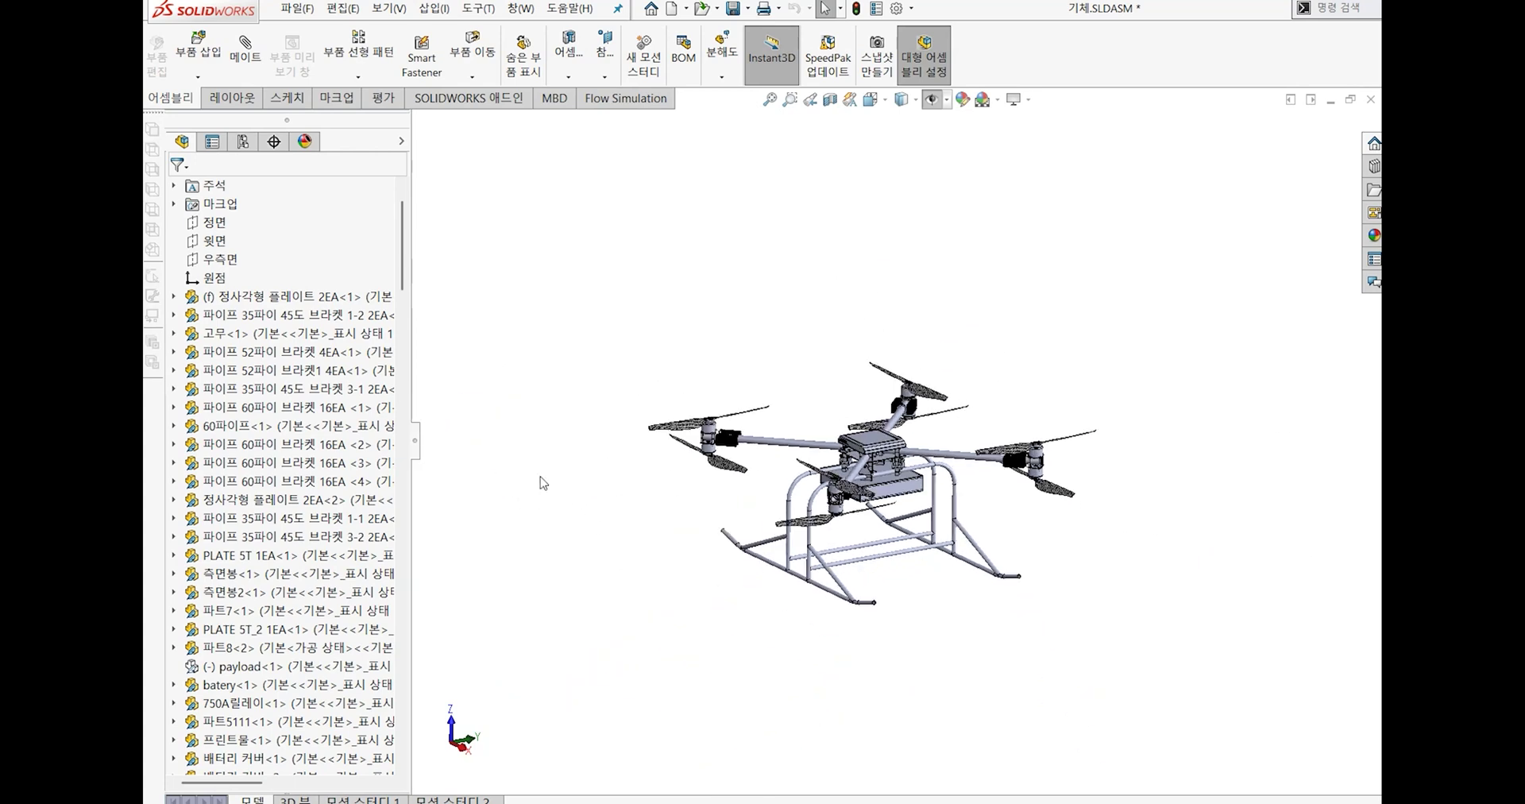
pyautogui.scroll(-5, 778, 466)
pyautogui.scroll(3, 778, 467)
pyautogui.scroll(-3, 1260, 564)
pyautogui.scroll(3, 1239, 560)
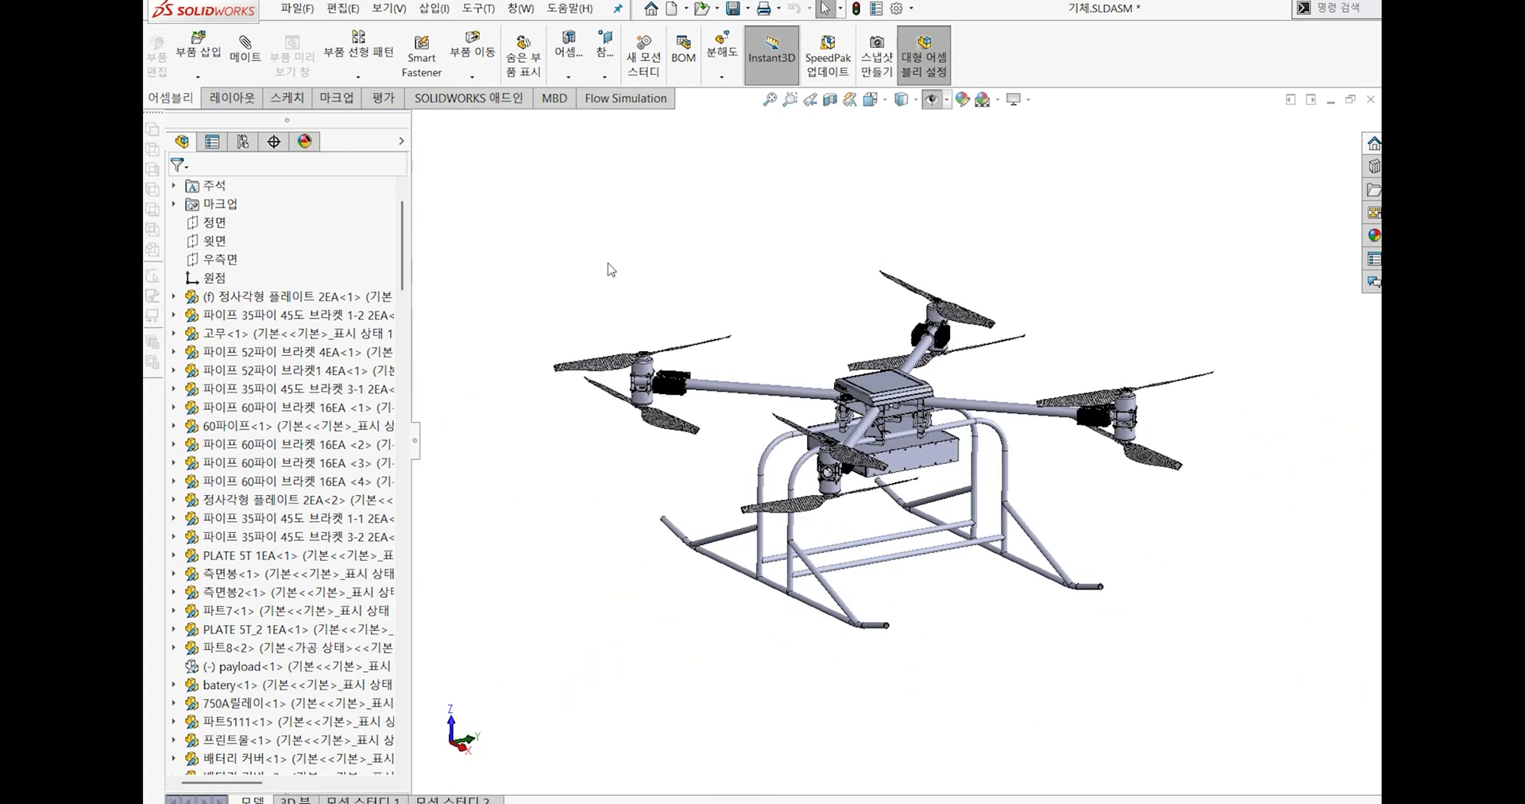
pyautogui.moveTo(460, 192); pyautogui.dragTo(1249, 685)
pyautogui.scroll(-3, 953, 562)
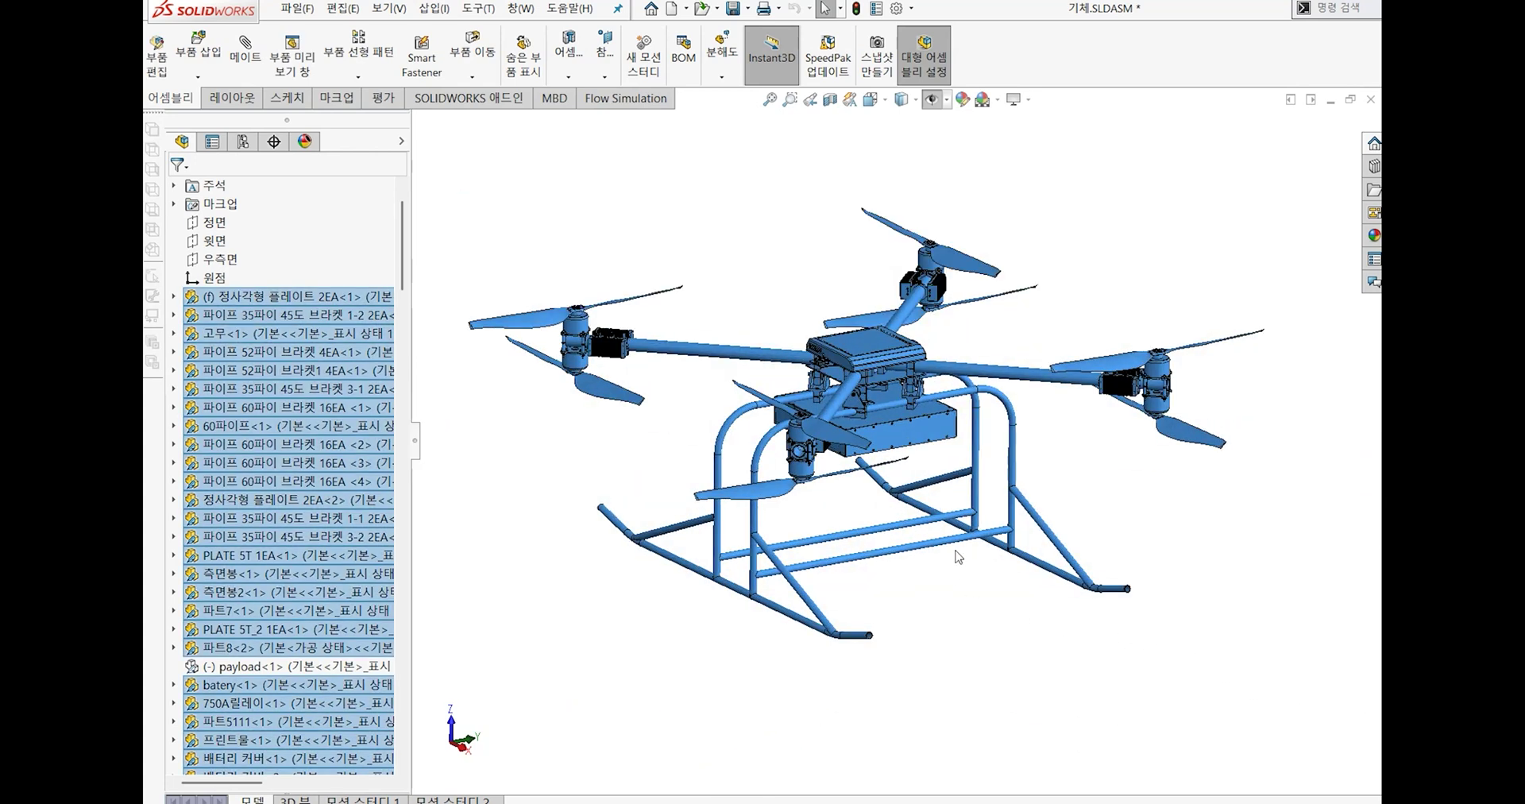
pyautogui.click(909, 585)
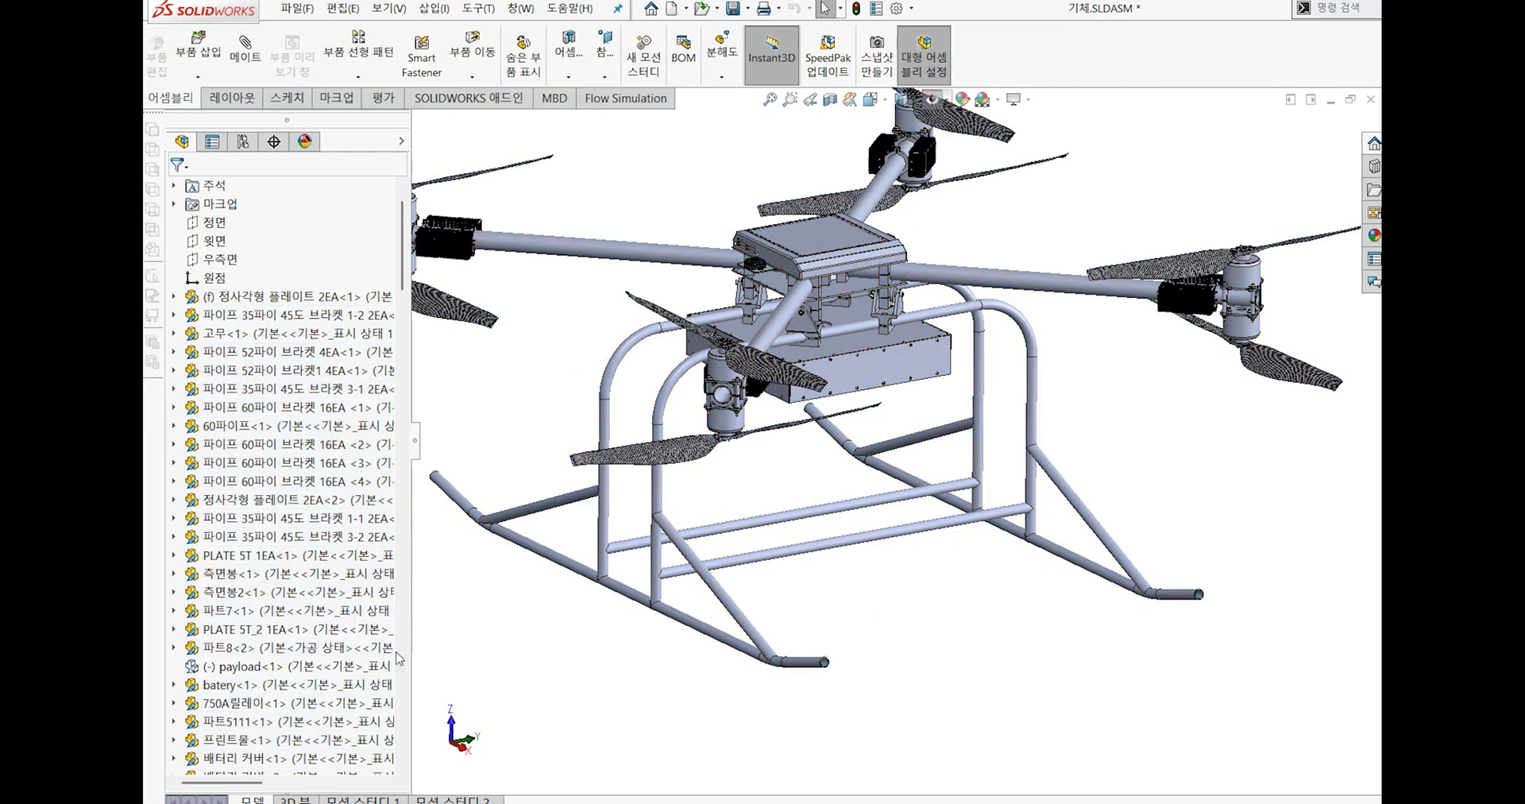
pyautogui.click(321, 671)
pyautogui.hotkey('shift', 'Tab')
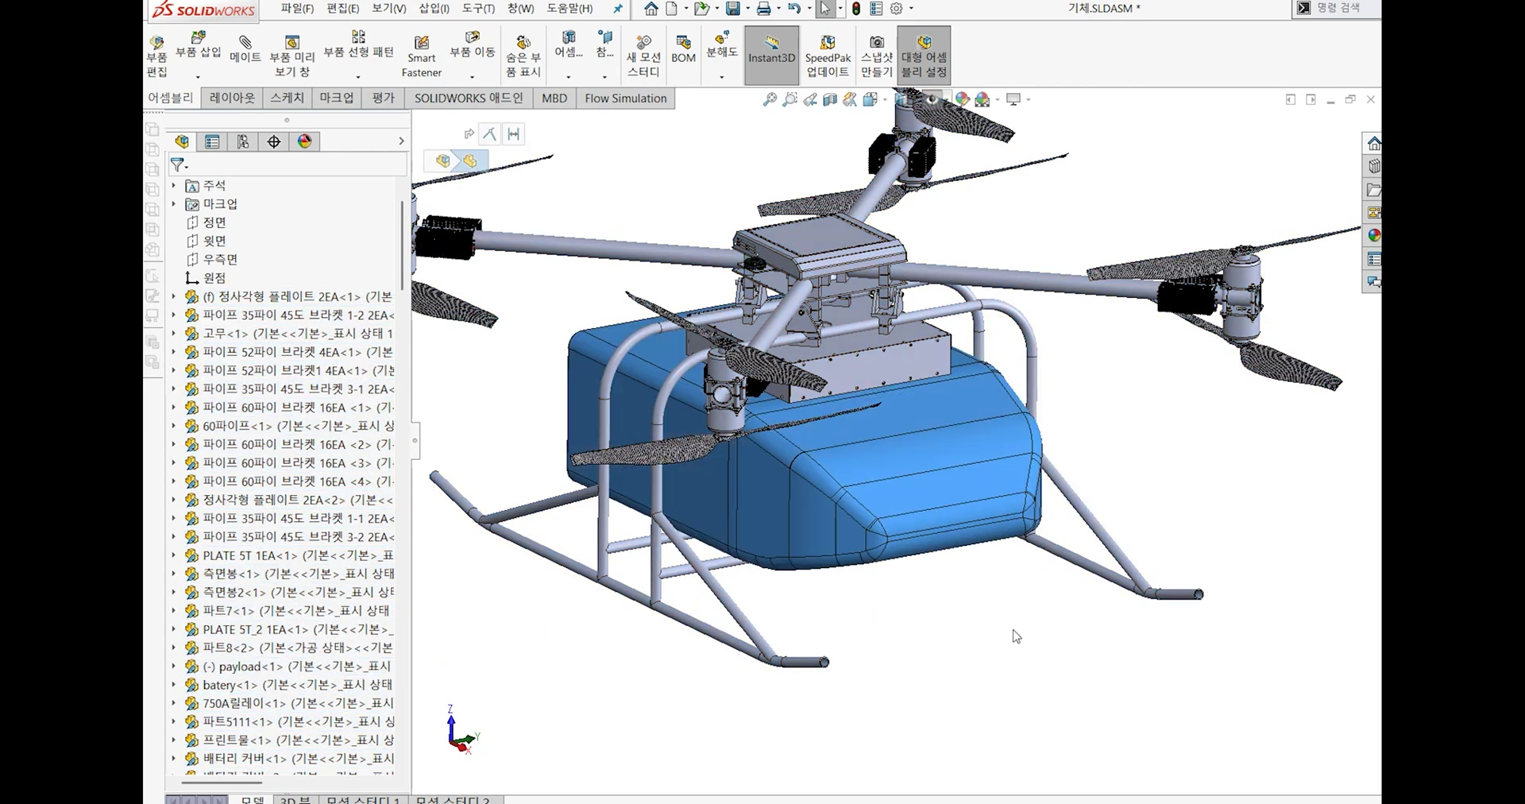
pyautogui.click(1014, 633)
pyautogui.press('Tab')
pyautogui.rightClick(941, 520)
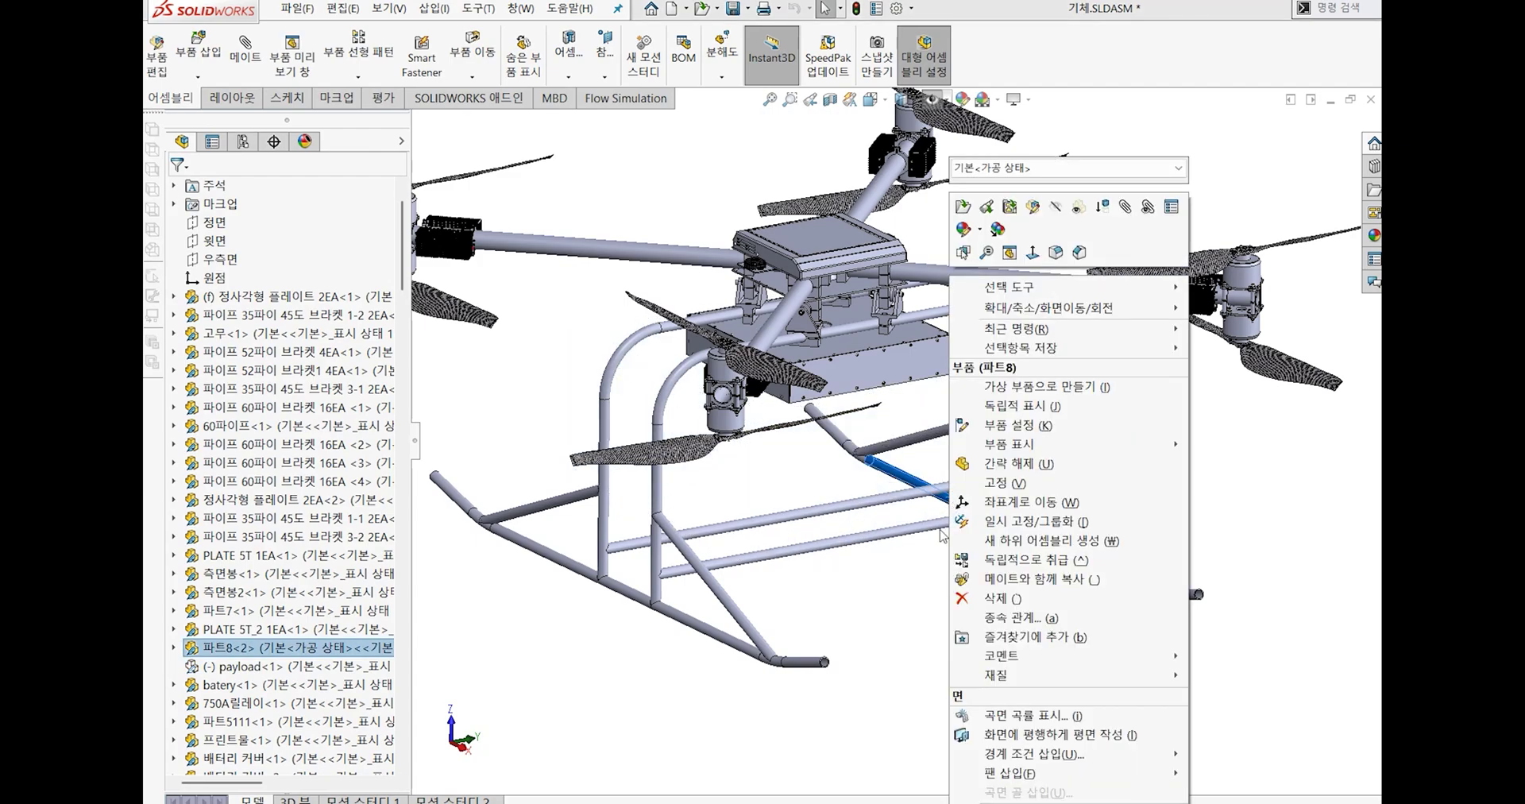
pyautogui.press('Escape')
pyautogui.moveTo(907, 512); pyautogui.dragTo(742, 579, button='middle')
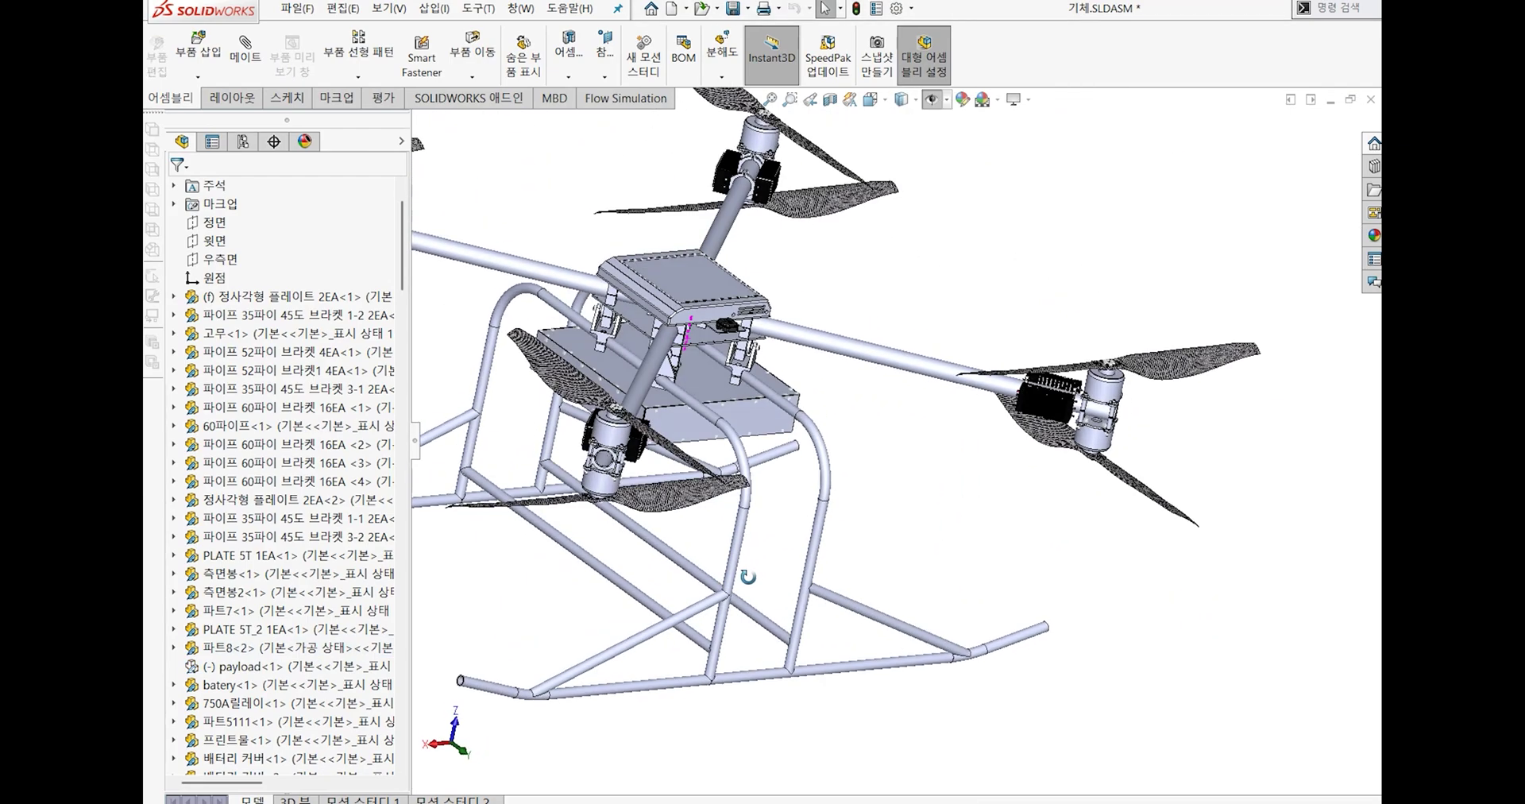
pyautogui.scroll(3, 742, 556)
pyautogui.moveTo(688, 432); pyautogui.dragTo(850, 300, button='middle')
pyautogui.scroll(-4, 849, 317)
pyautogui.scroll(-6, 847, 326)
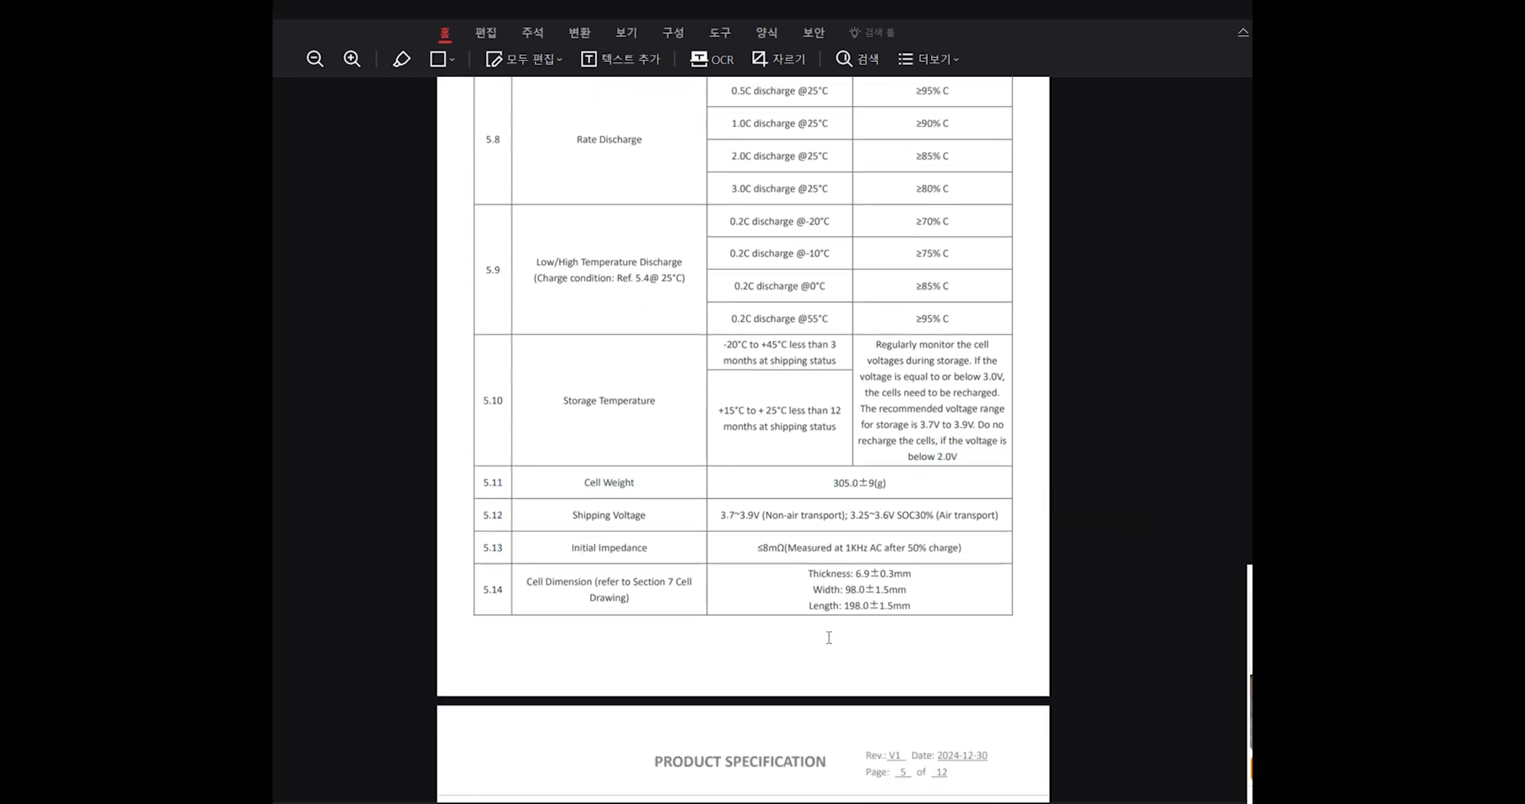
# - Page down to section 7 Mechanical Drawing, showing the 190.0 mm cell length and 30.0 mm tab width
pyautogui.scroll(-6, 829, 637)
pyautogui.scroll(2, 828, 633)
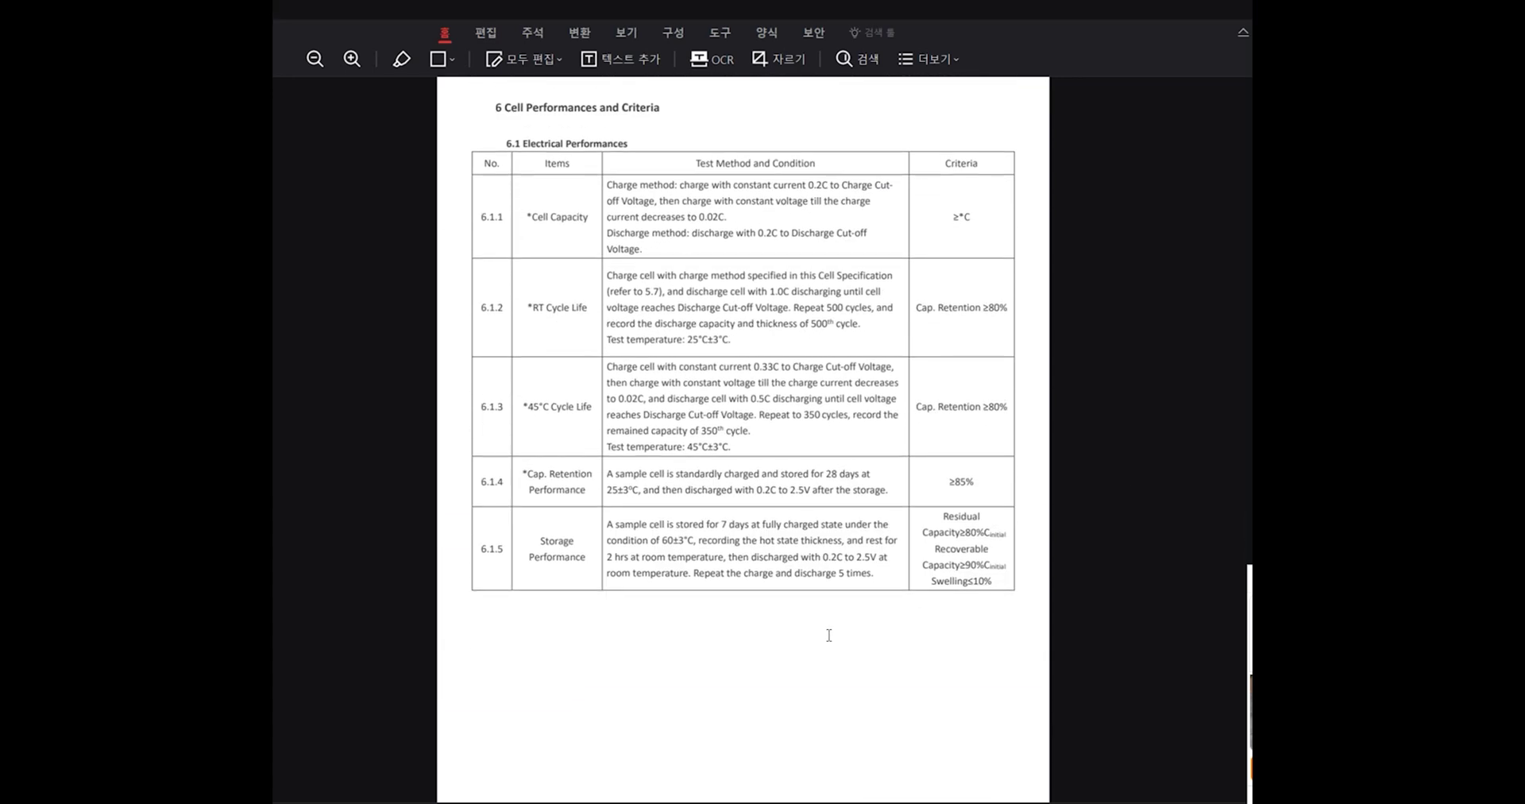
pyautogui.scroll(-5, 829, 635)
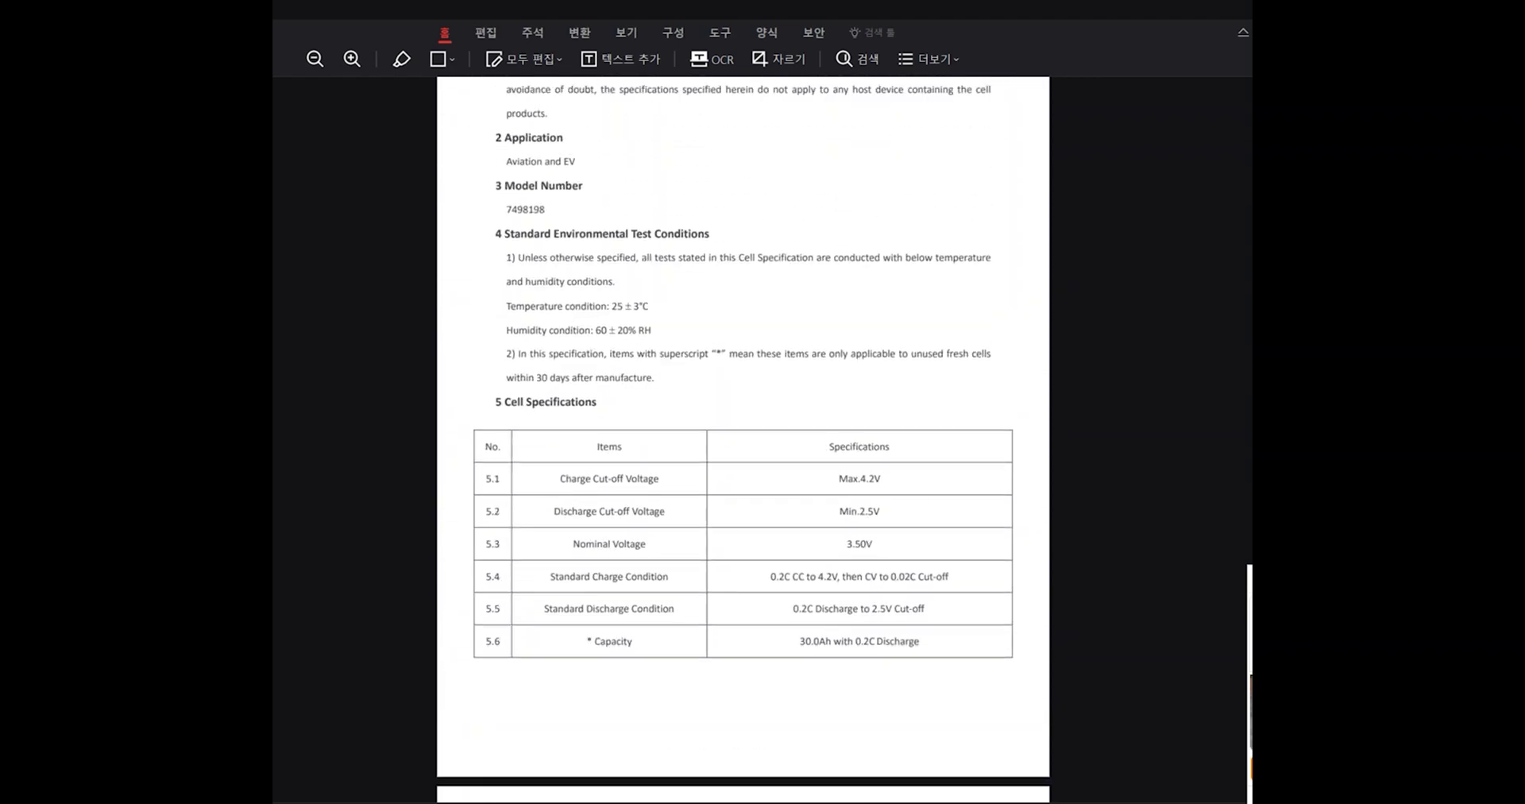
pyautogui.scroll(-20, 743, 441)
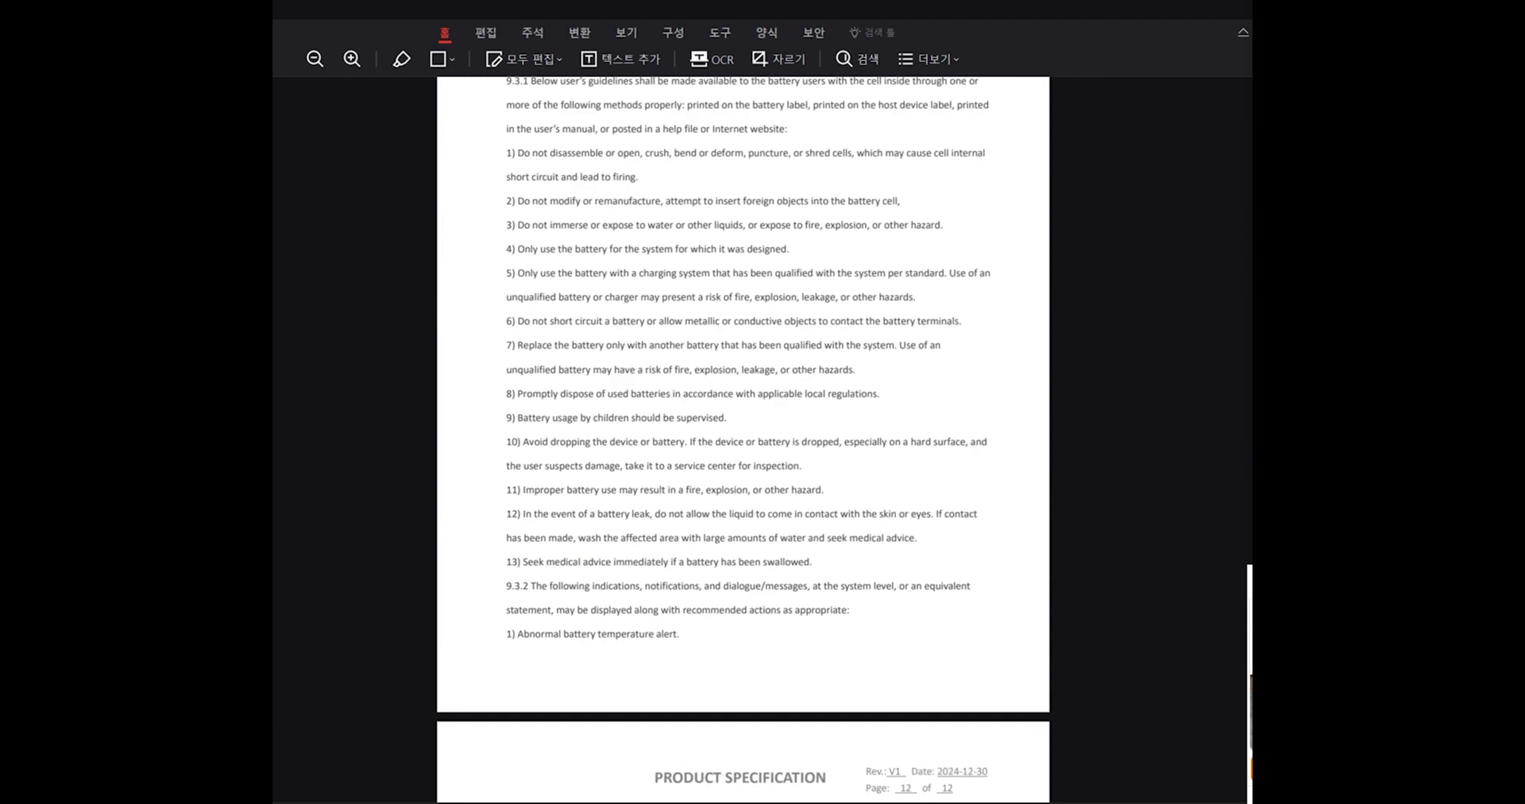
pyautogui.scroll(15, 742, 441)
pyautogui.scroll(-15, 742, 441)
pyautogui.scroll(20, 743, 441)
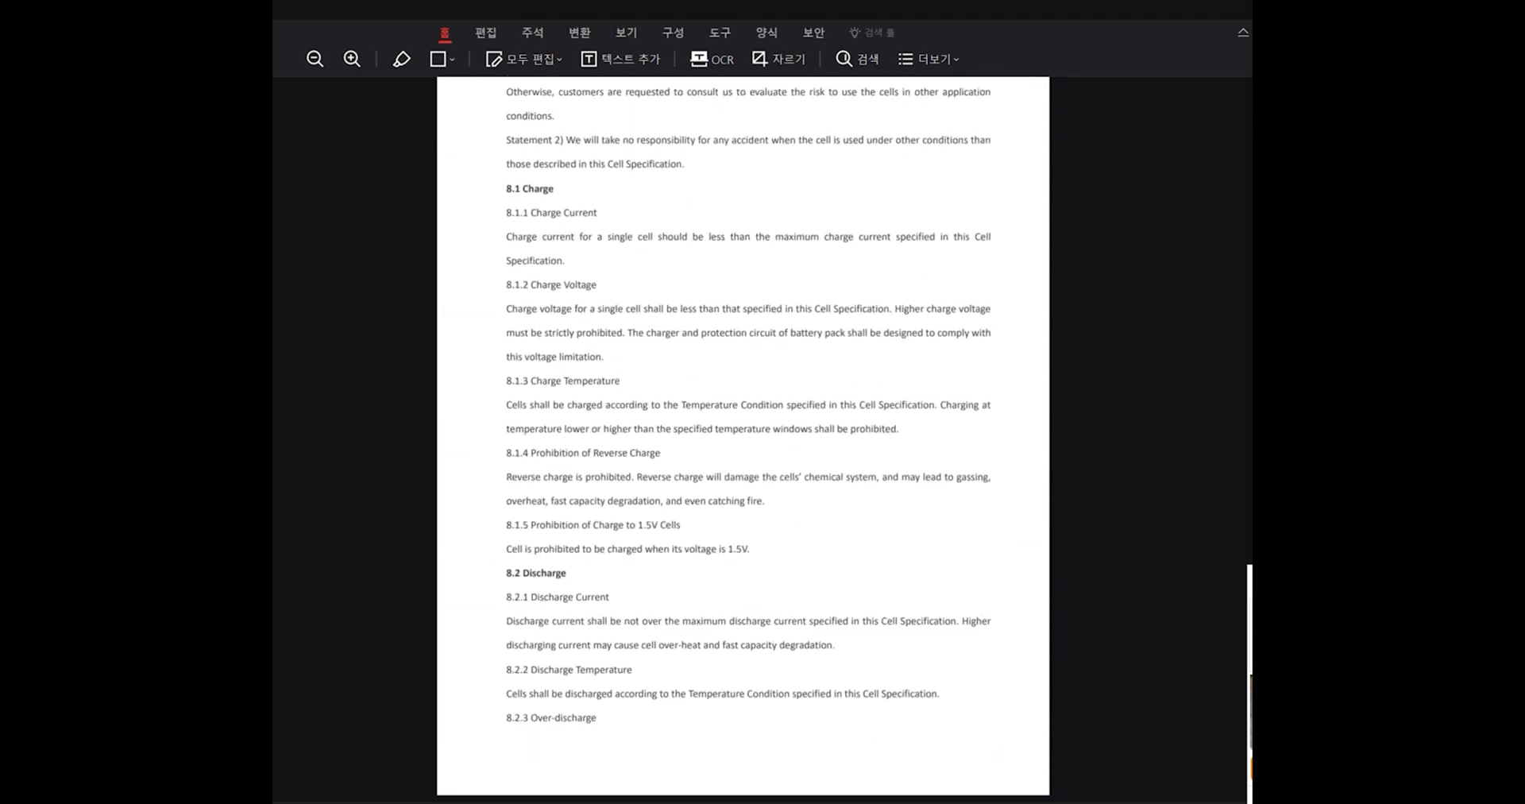
pyautogui.scroll(-15, 743, 440)
pyautogui.scroll(2, 742, 441)
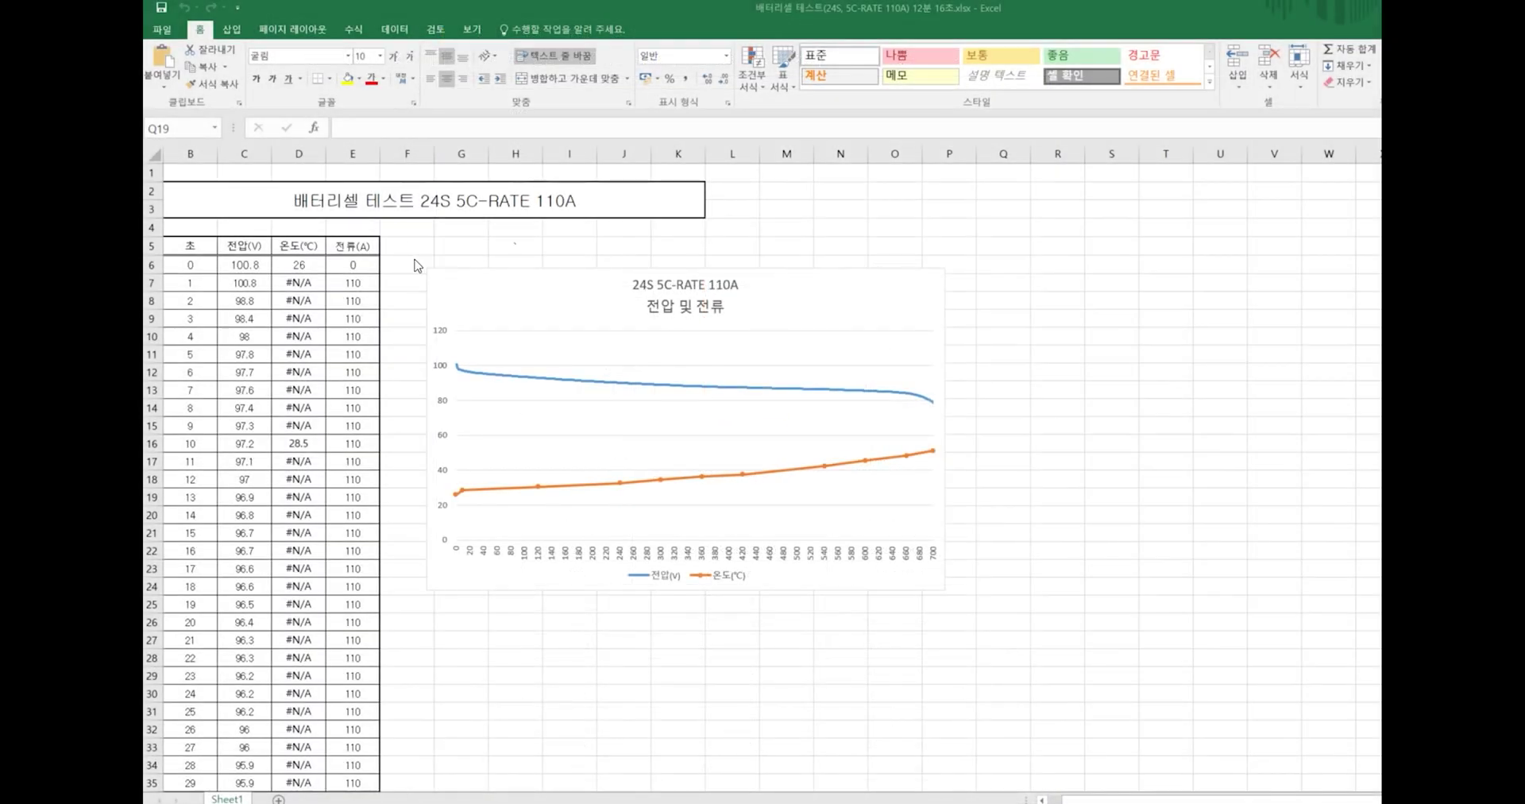
# - Scroll the 24S 5C-RATE 110A test log, clearing the cell selection behind its voltage/temperature chart
pyautogui.scroll(-3, 436, 300)
pyautogui.scroll(1, 436, 330)
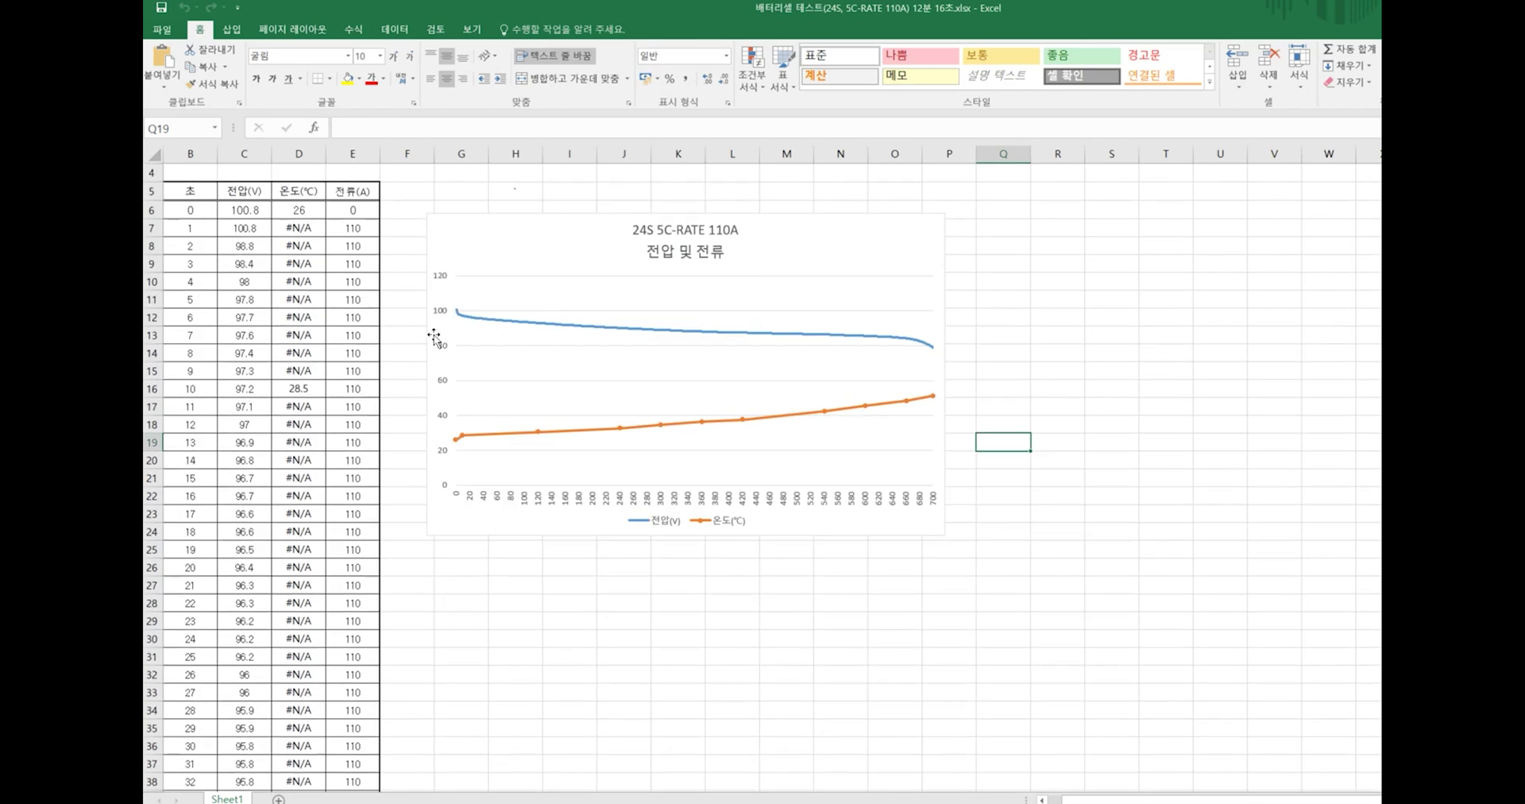
pyautogui.scroll(2, 436, 330)
pyautogui.moveTo(407, 245); pyautogui.dragTo(888, 679)
pyautogui.click(889, 687)
pyautogui.scroll(-20, 728, 681)
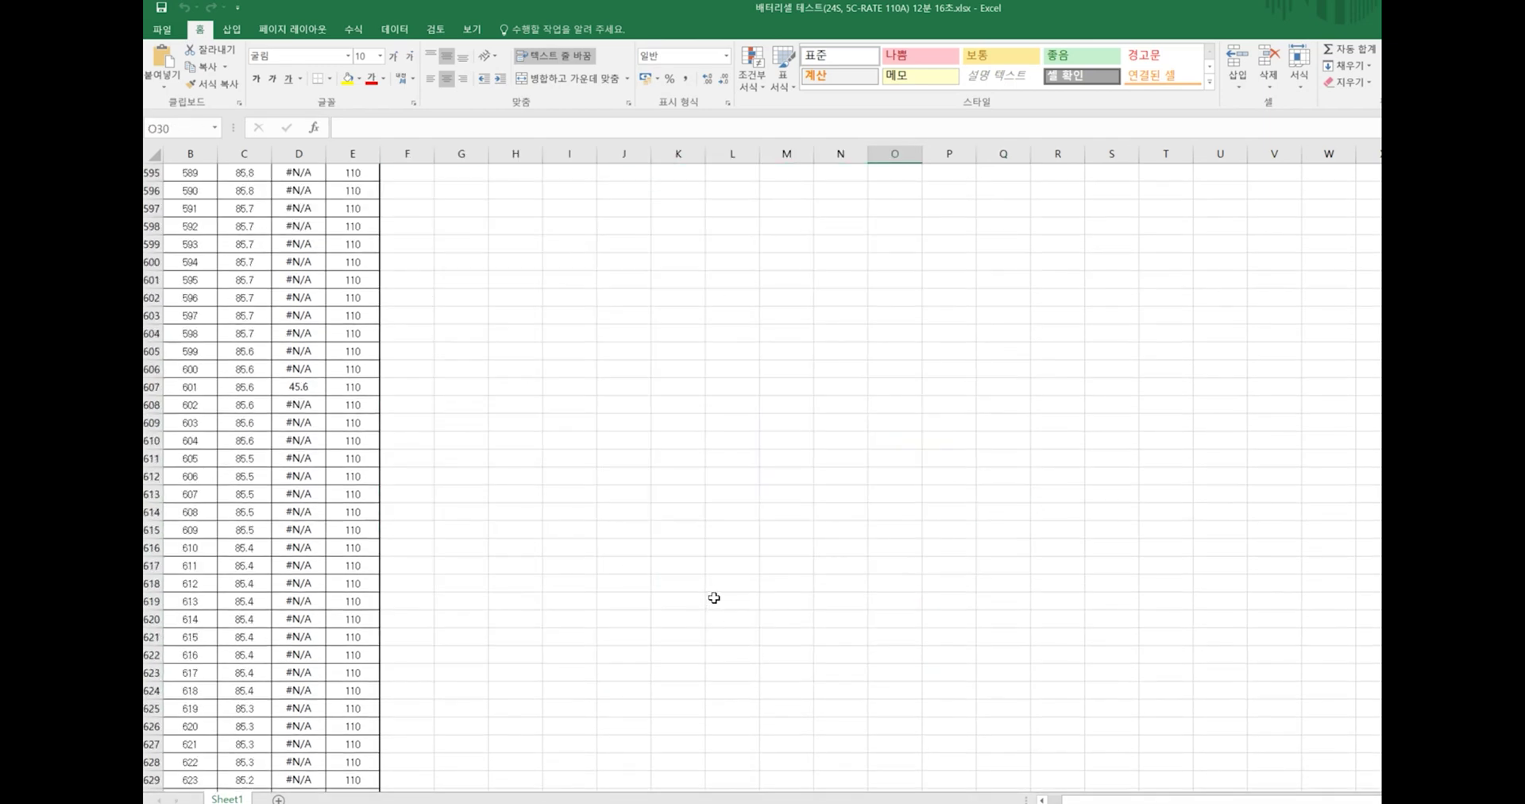
pyautogui.scroll(20, 723, 591)
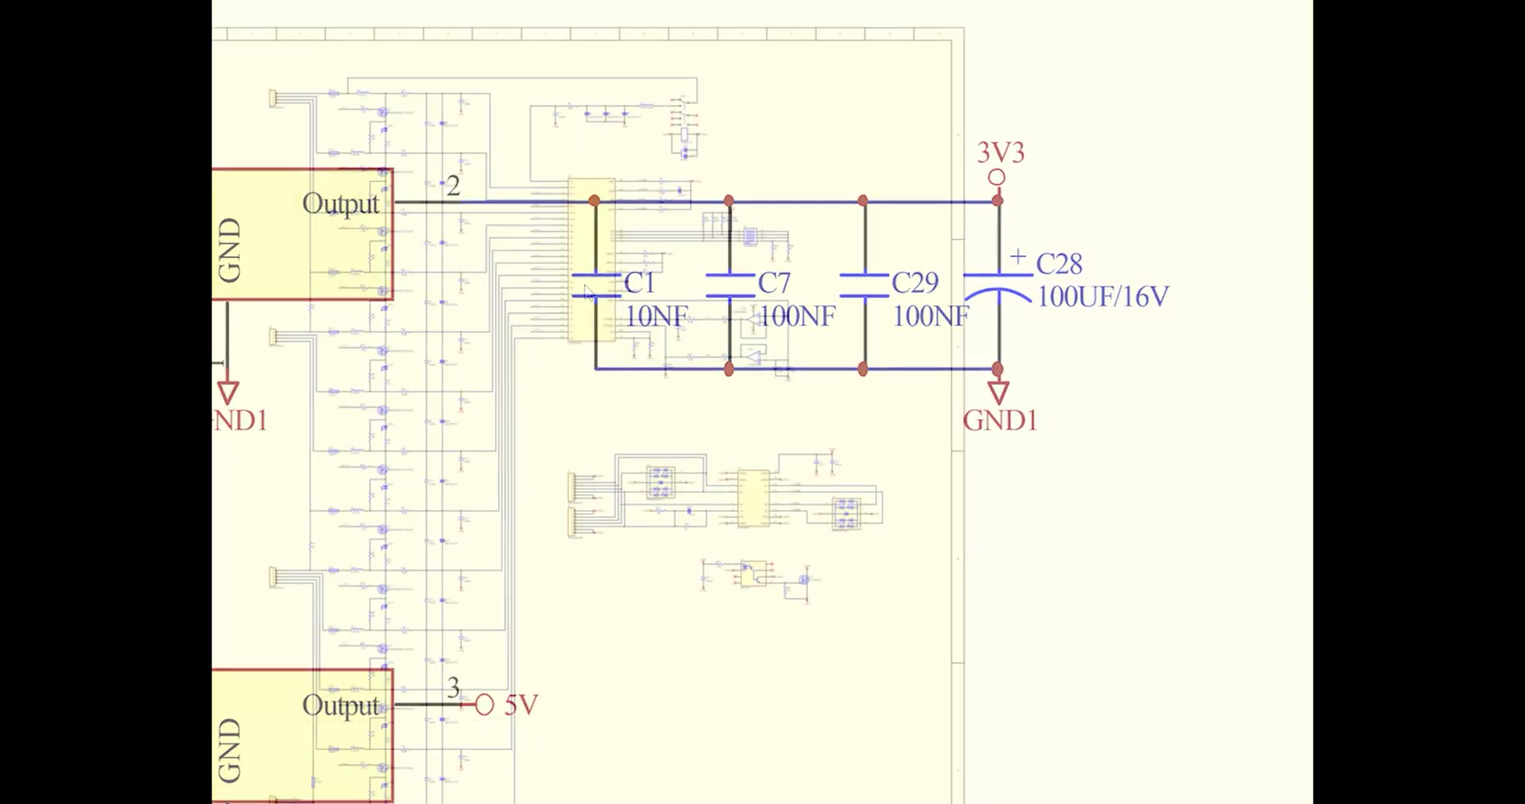
# - Zoom the schematic in on connector J1 and fuse FU13
pyautogui.keyDown('ctrl'); pyautogui.scroll(2, 754, 283); pyautogui.keyUp('ctrl')
pyautogui.keyDown('ctrl'); pyautogui.scroll(-4, 762, 357); pyautogui.keyUp('ctrl')
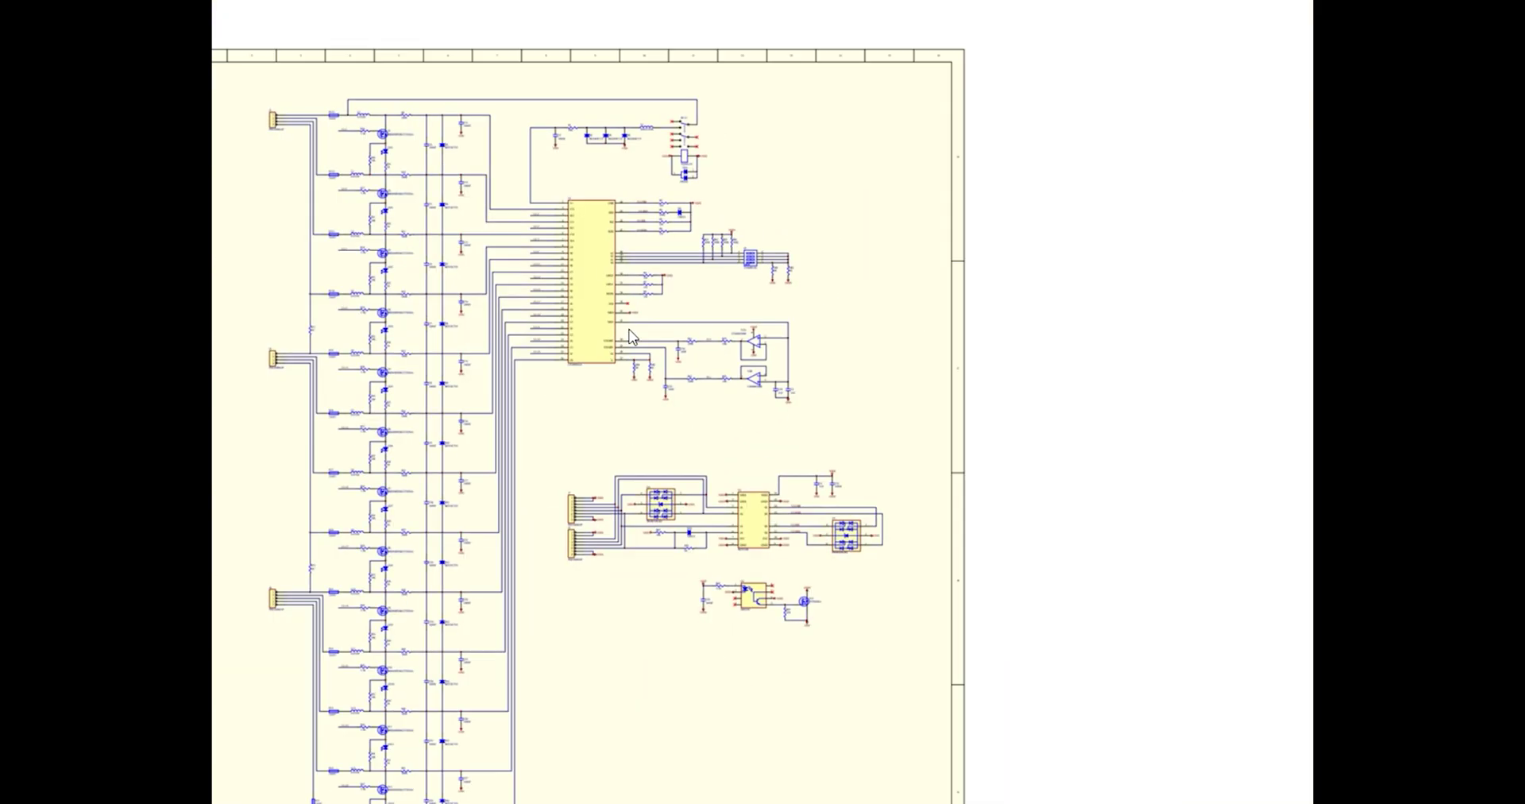
pyautogui.keyDown('ctrl'); pyautogui.scroll(2, 808, 506); pyautogui.keyUp('ctrl')
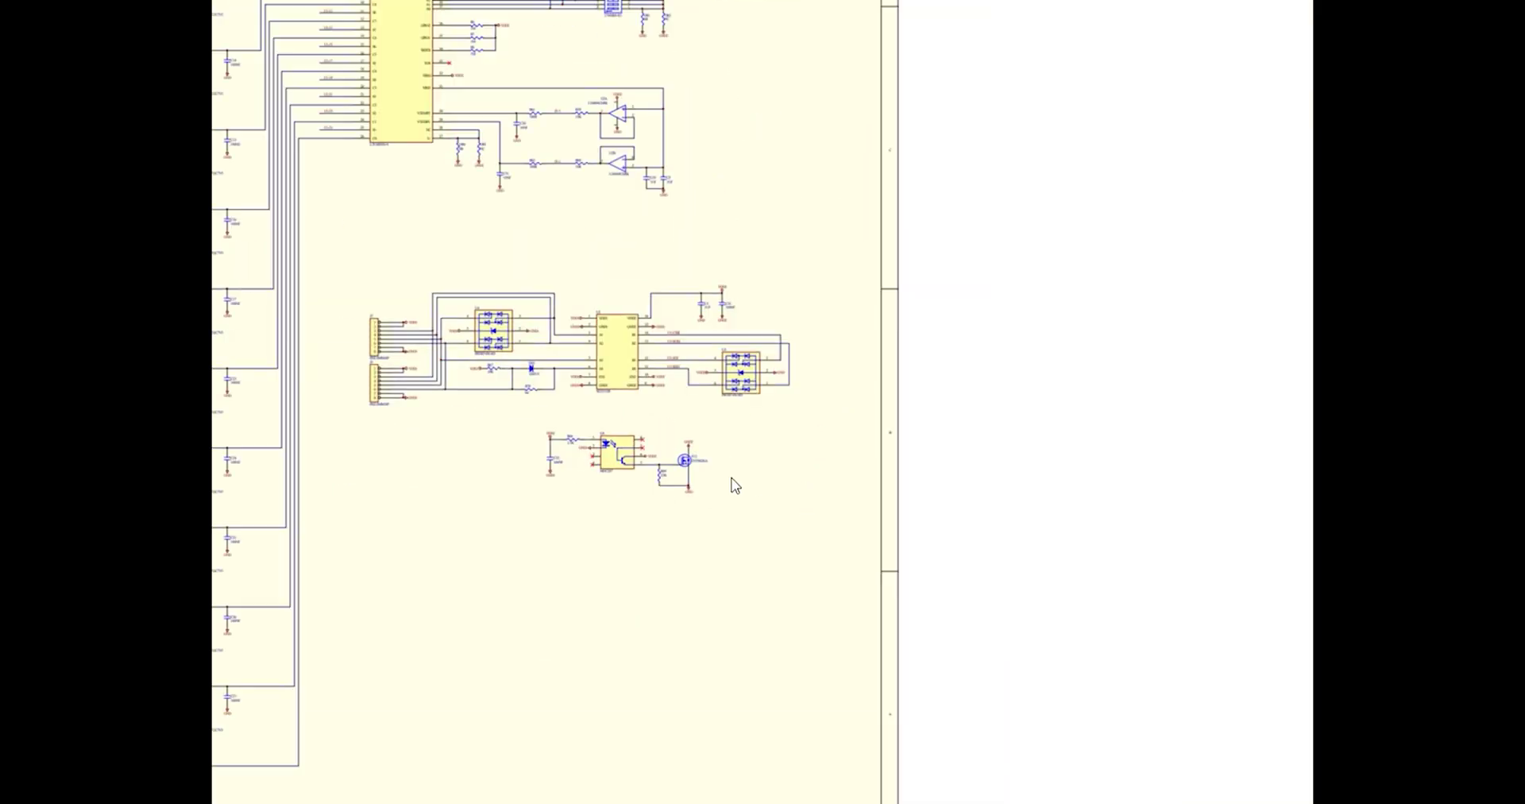
pyautogui.keyDown('ctrl'); pyautogui.scroll(-2, 731, 487); pyautogui.keyUp('ctrl')
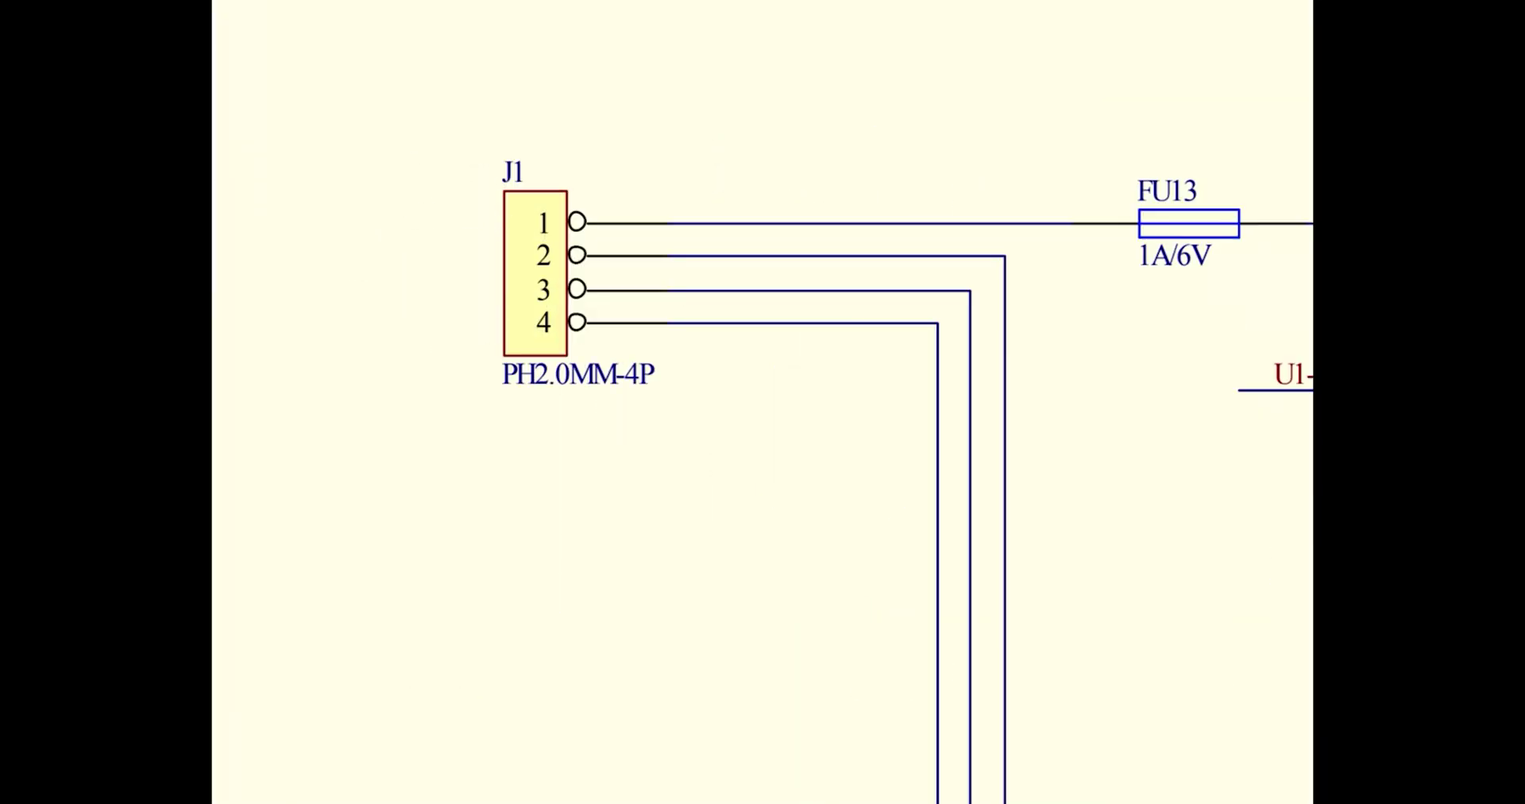
pyautogui.scroll(-2, 556, 242)
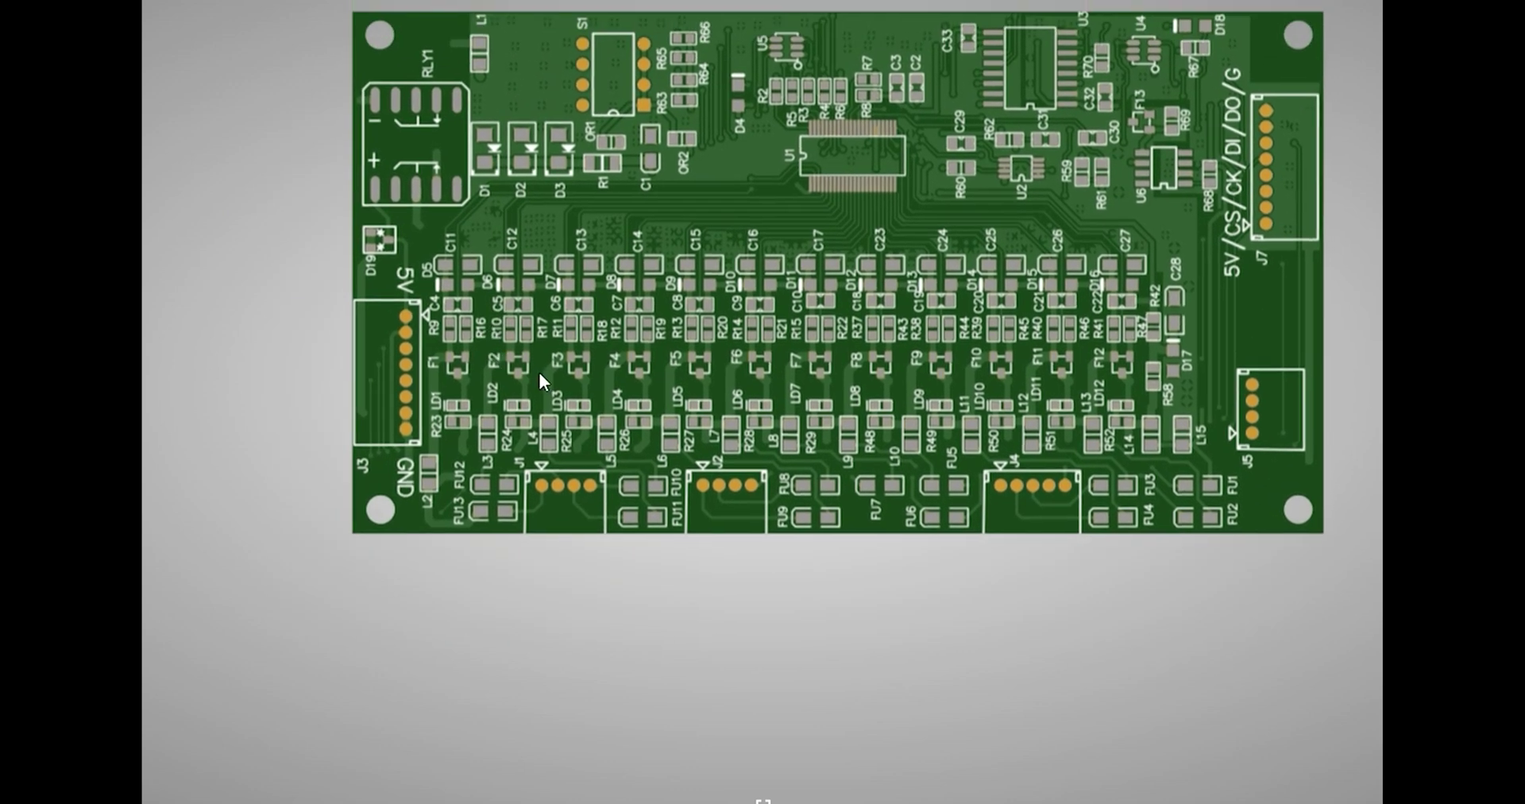
pyautogui.scroll(-1, 747, 661)
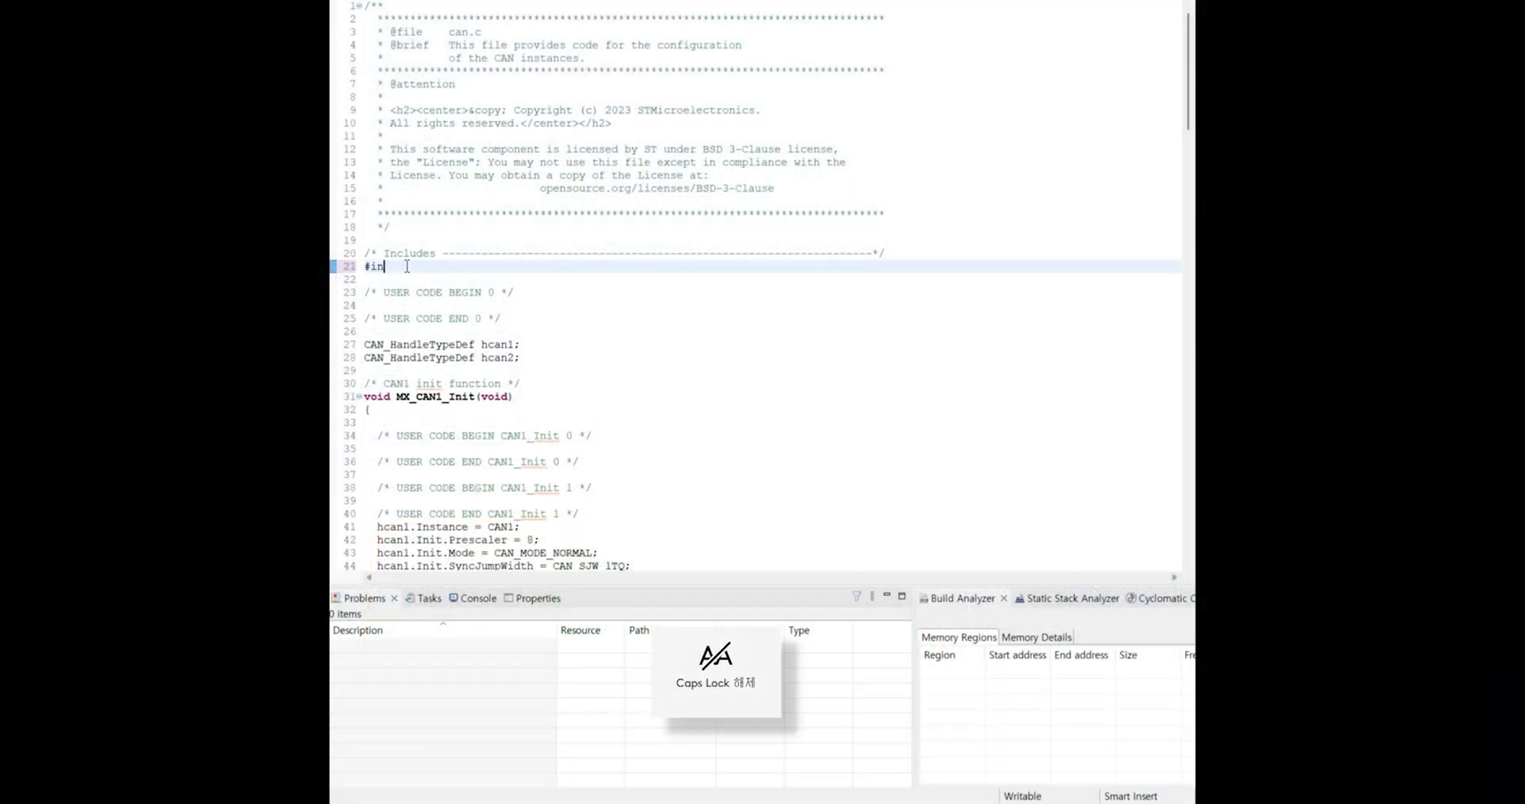
# - Type 'd' to continue the #include directive on line 21 of can.c
pyautogui.write('d')
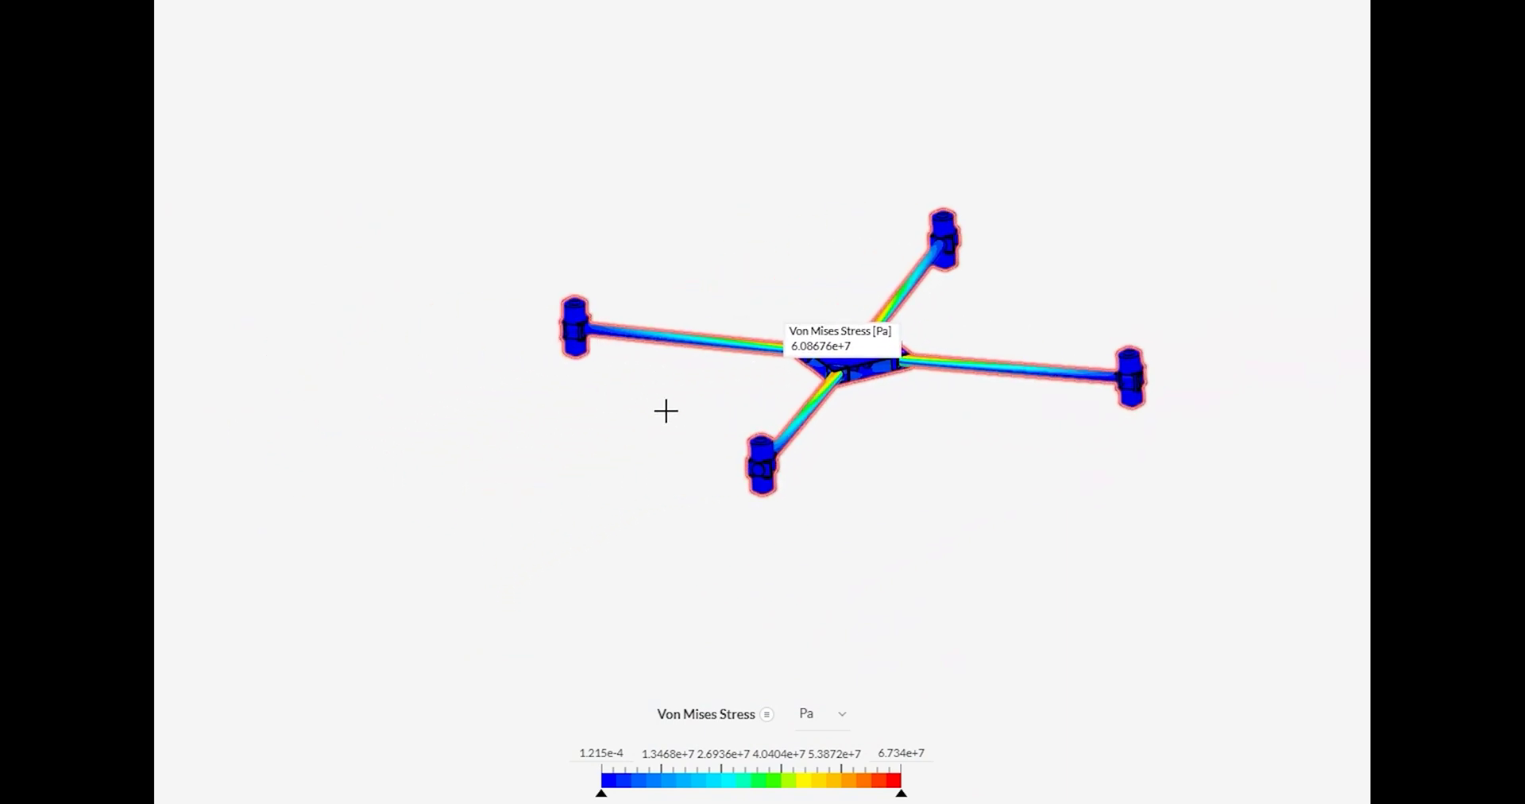
# - Set the legend unit to MPa and plot the Z displacement
pyautogui.click(842, 712)
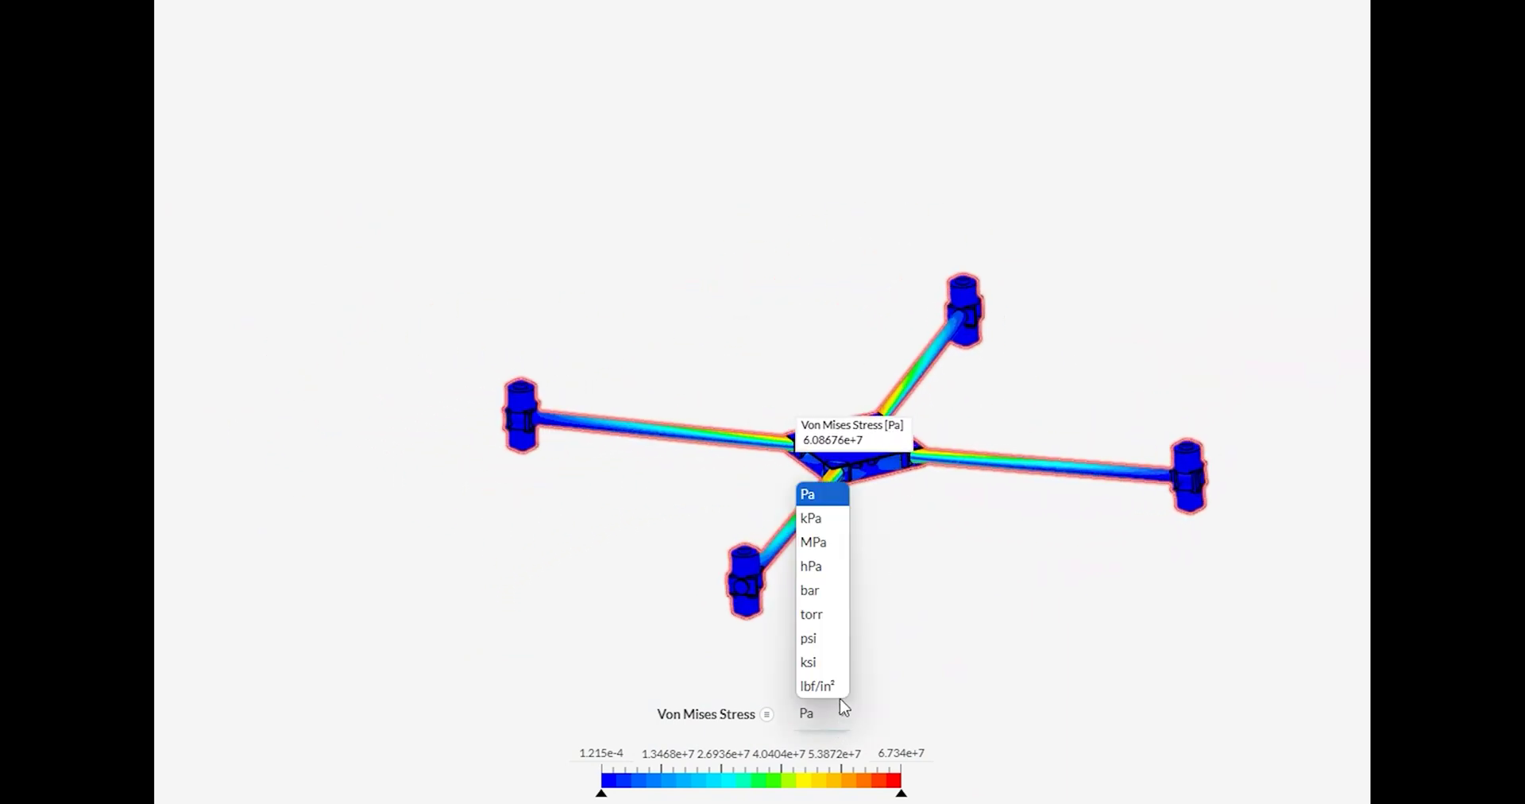
pyautogui.click(818, 542)
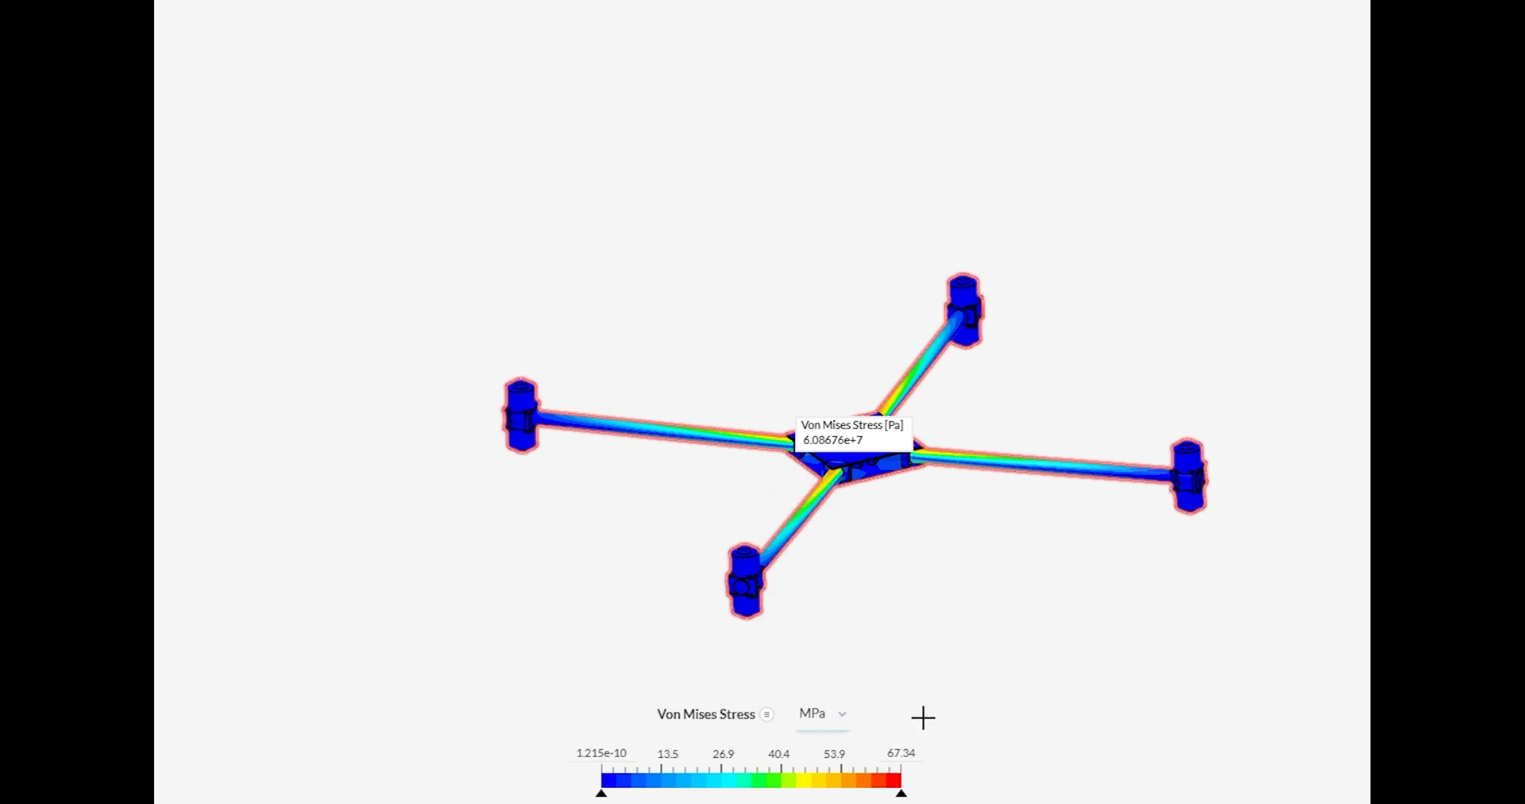
pyautogui.click(767, 716)
pyautogui.moveTo(817, 666)
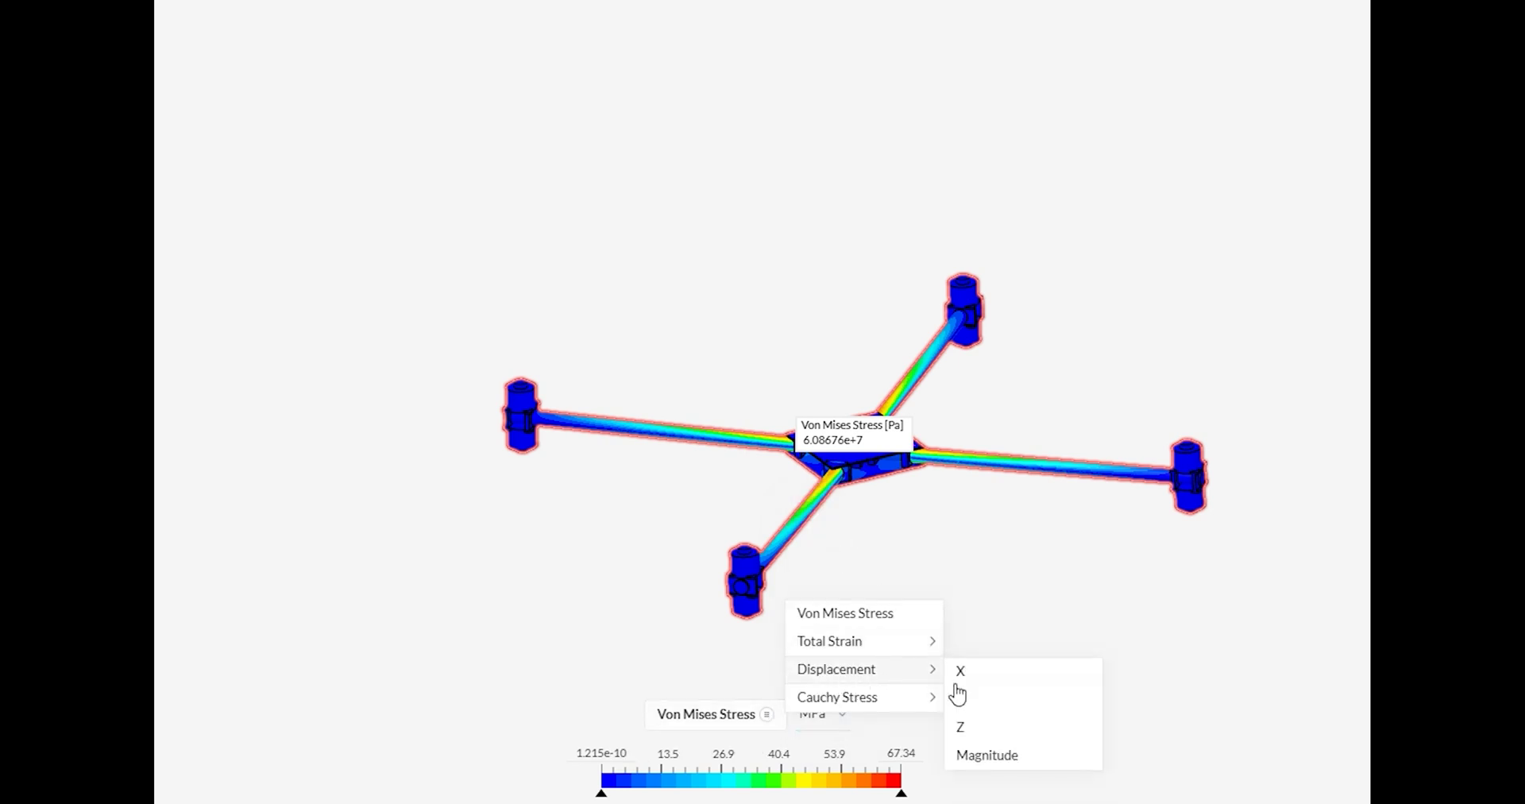
pyautogui.click(988, 735)
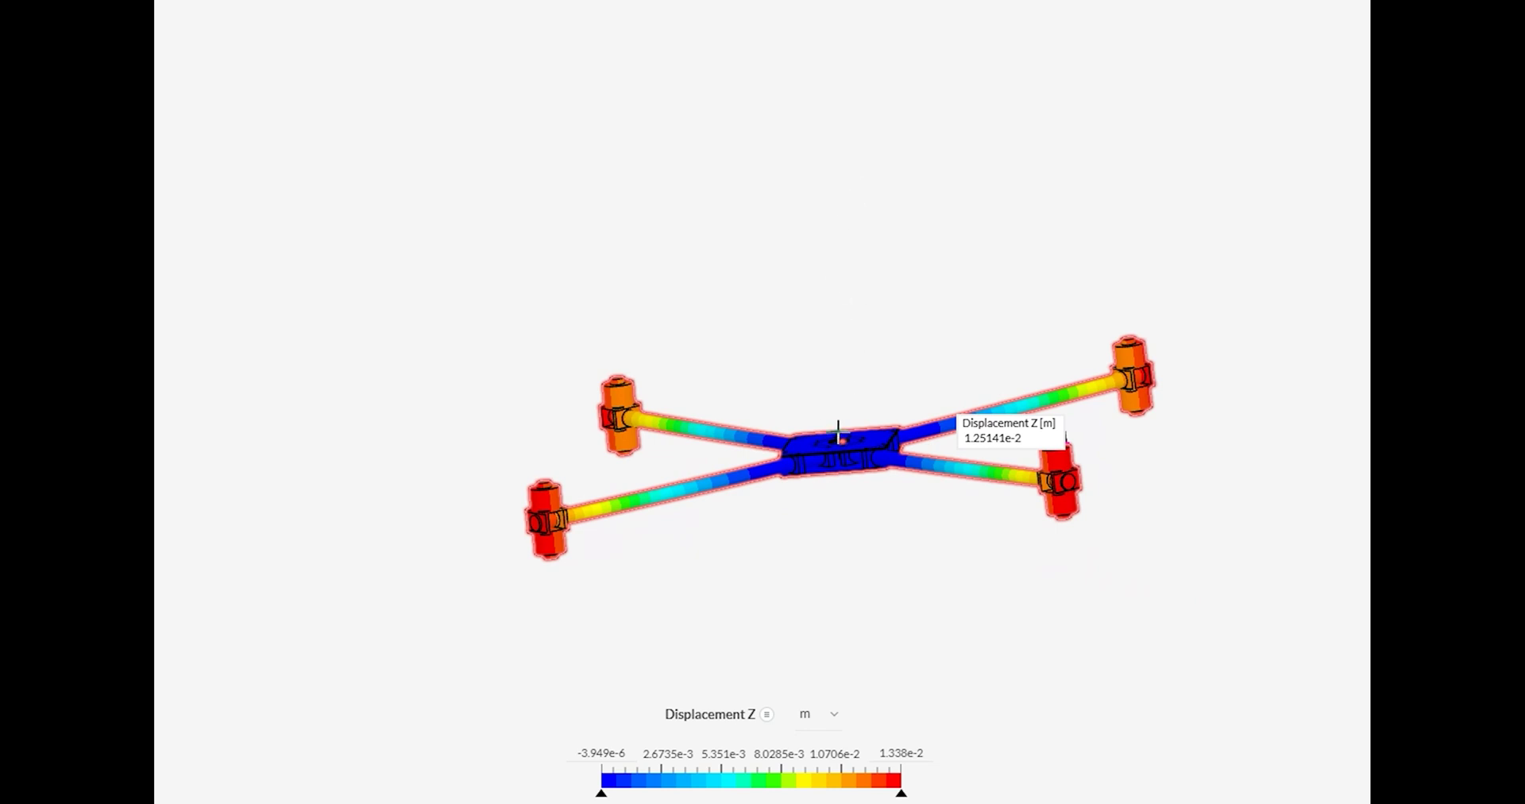
# - Plot SIYZ Cauchy stress, then return to Von Mises stress and orbit the frame
pyautogui.click(747, 719)
pyautogui.moveTo(896, 701)
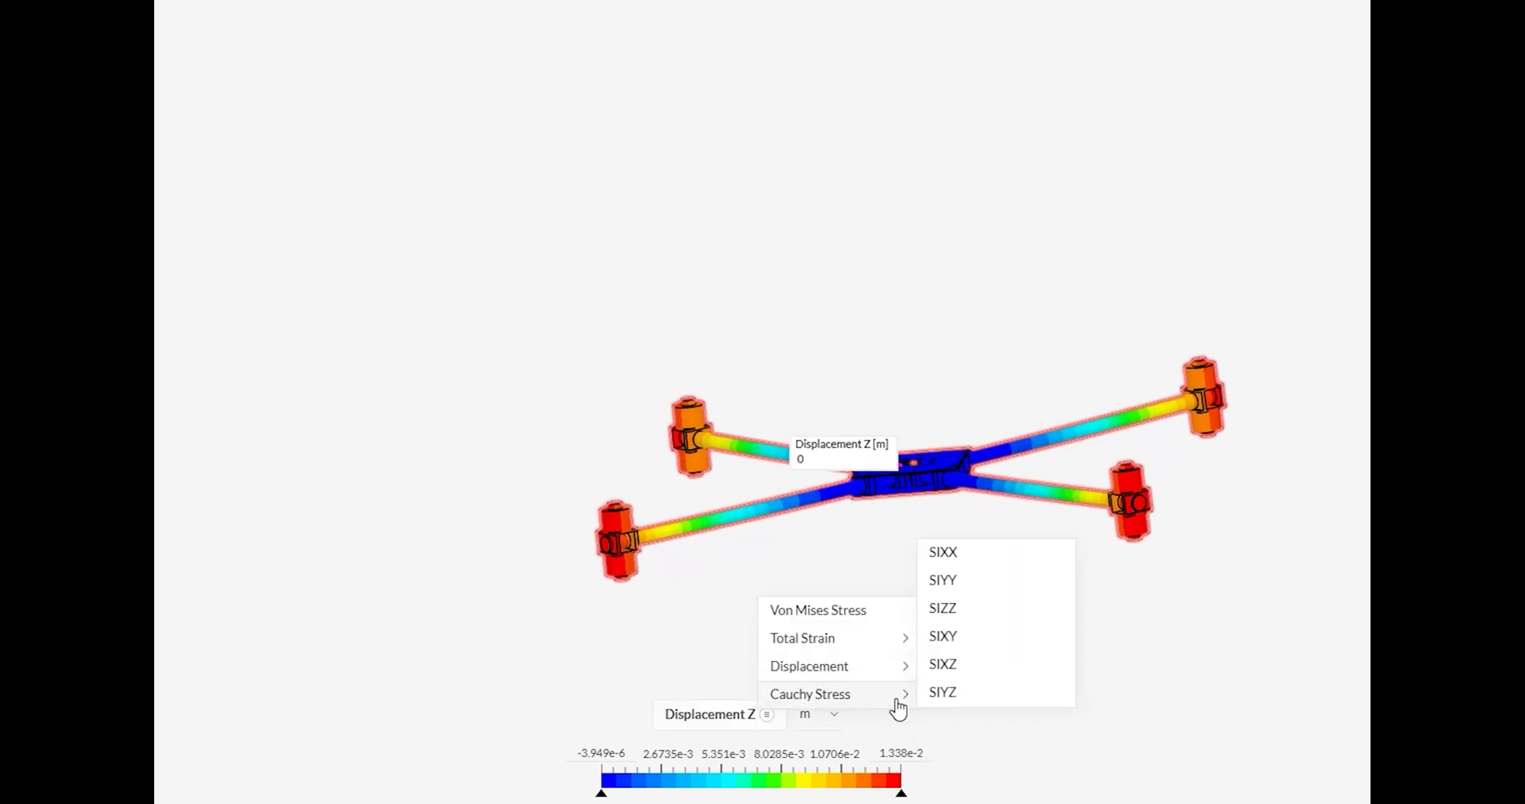
pyautogui.click(942, 692)
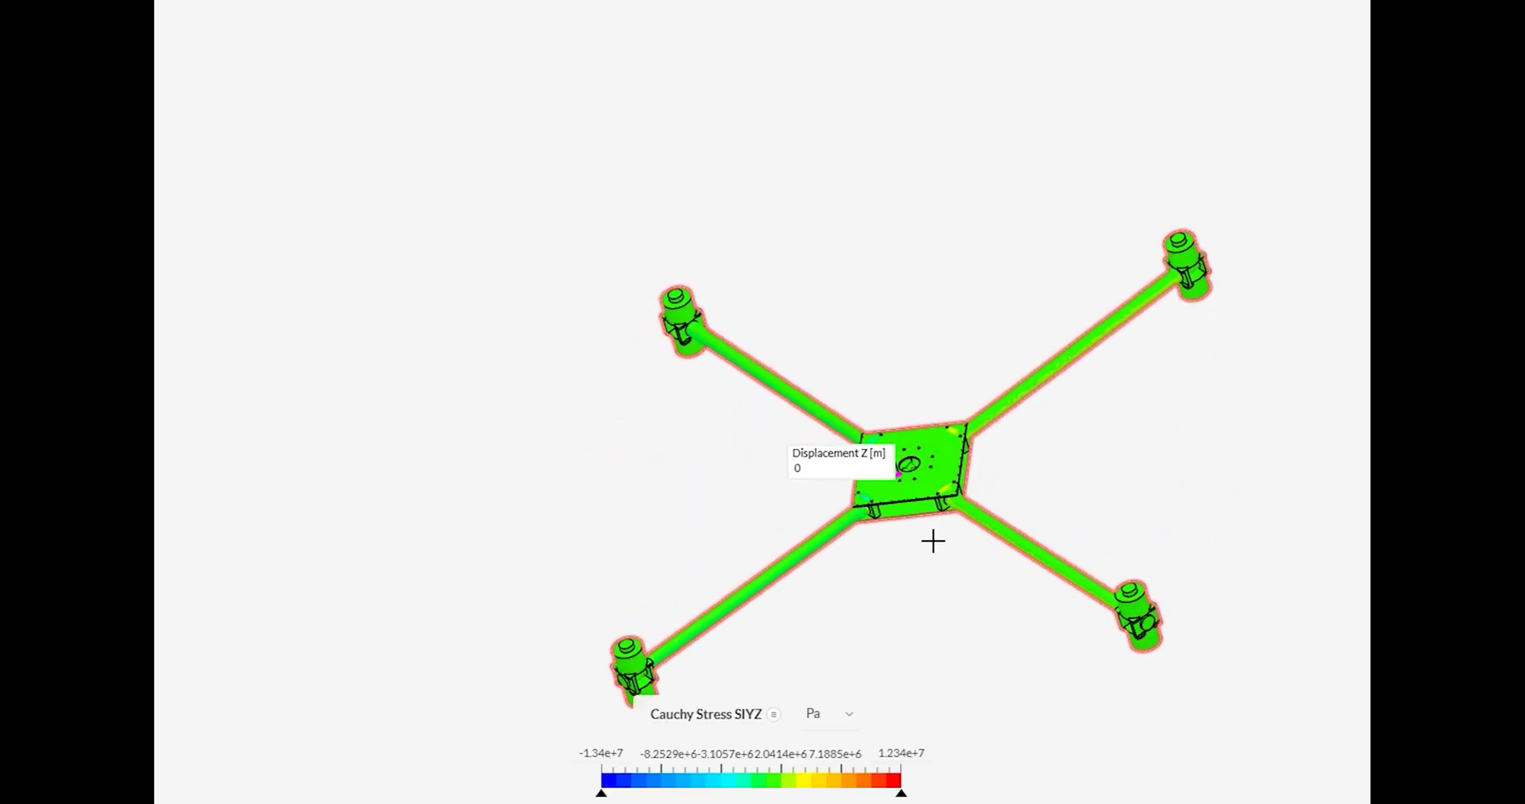
pyautogui.click(827, 714)
pyautogui.click(749, 713)
pyautogui.click(795, 606)
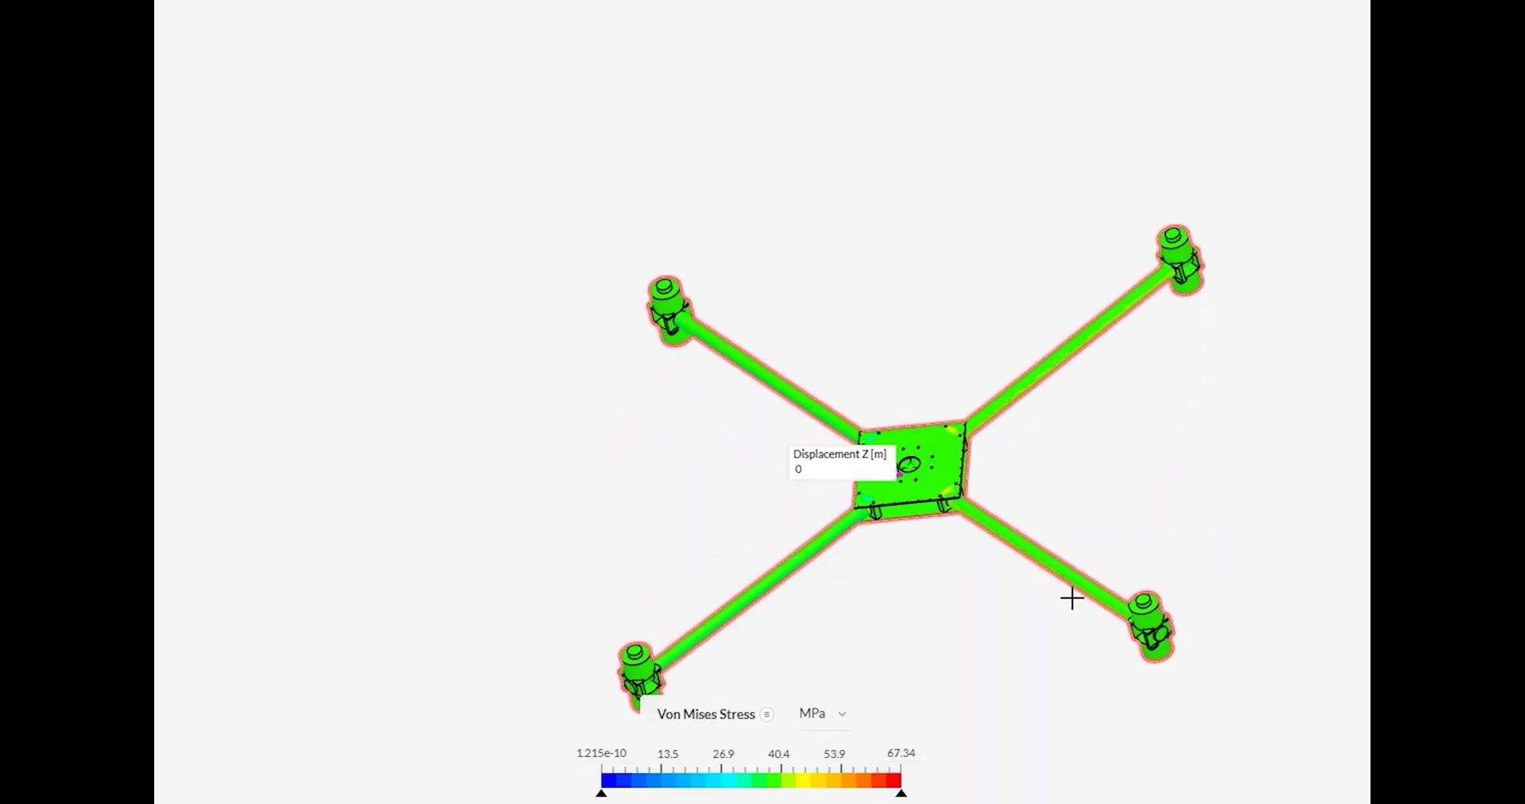
pyautogui.moveTo(1071, 598); pyautogui.dragTo(744, 386)
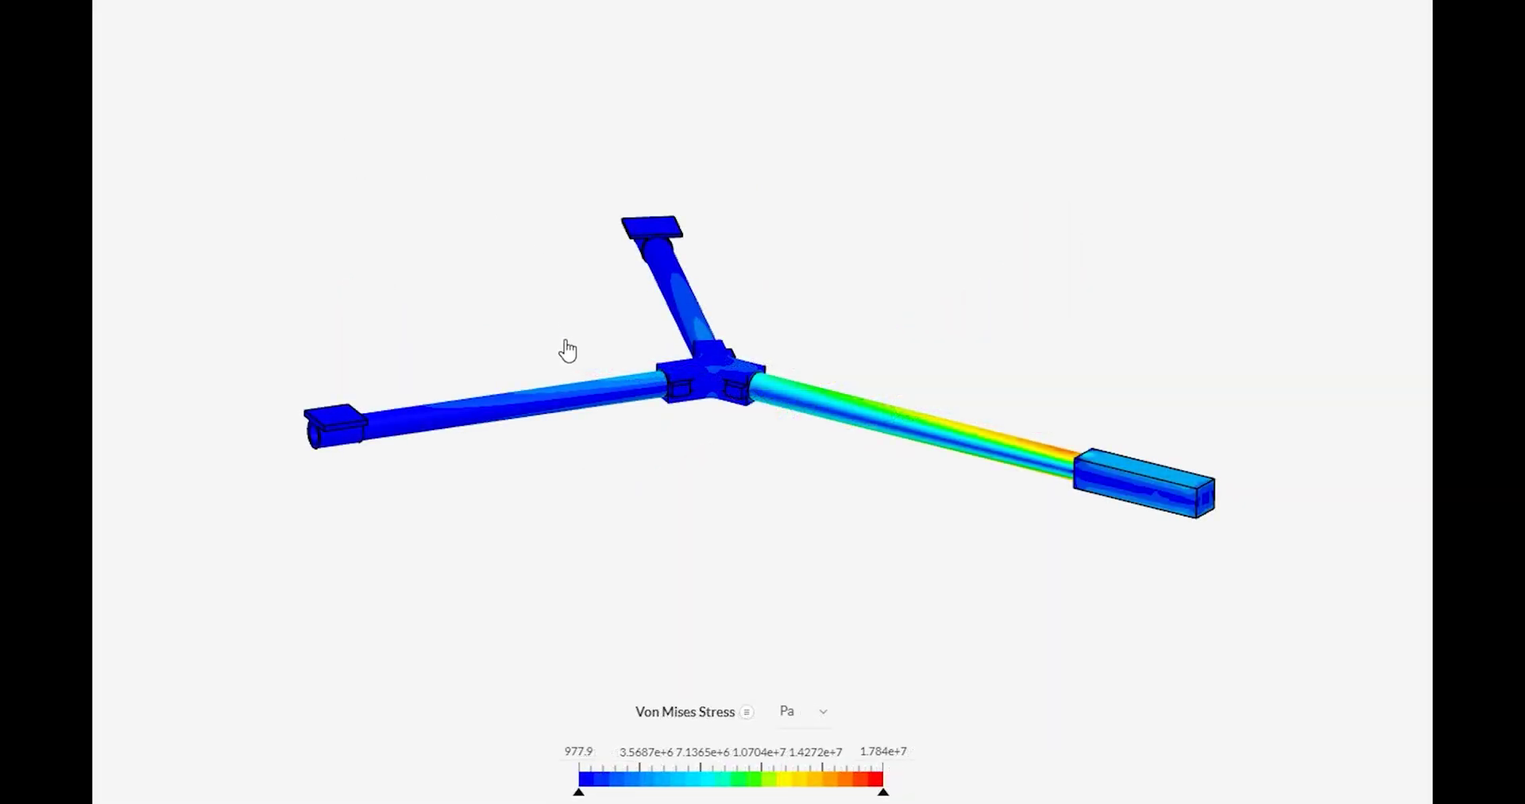
# - Orbit the junction toward a top-down view and show its Von Mises stress in MPa
pyautogui.moveTo(567, 350); pyautogui.dragTo(868, 344)
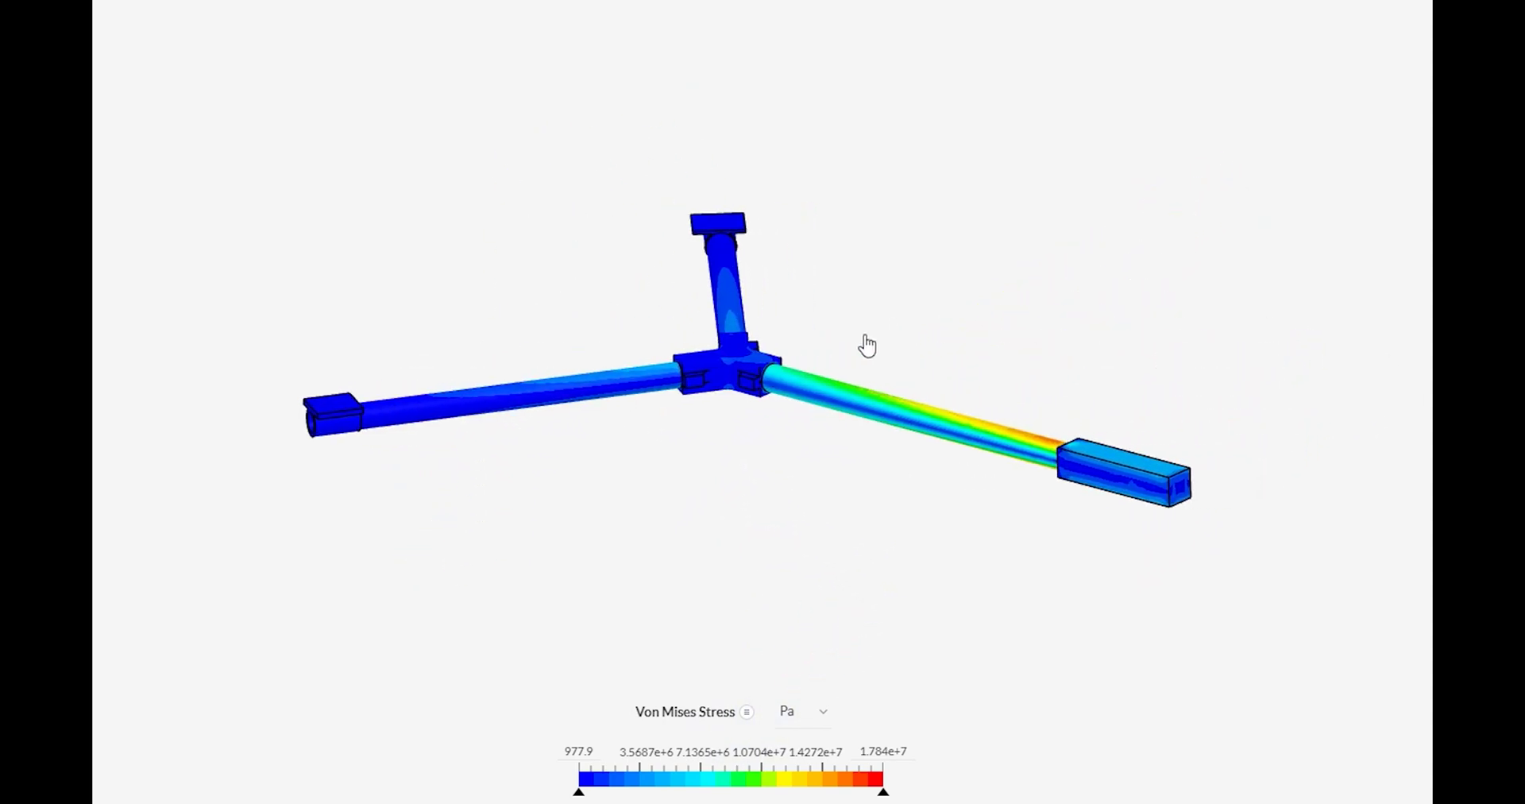
pyautogui.scroll(5, 824, 364)
pyautogui.moveTo(1114, 652); pyautogui.dragTo(1230, 352)
pyautogui.click(743, 713)
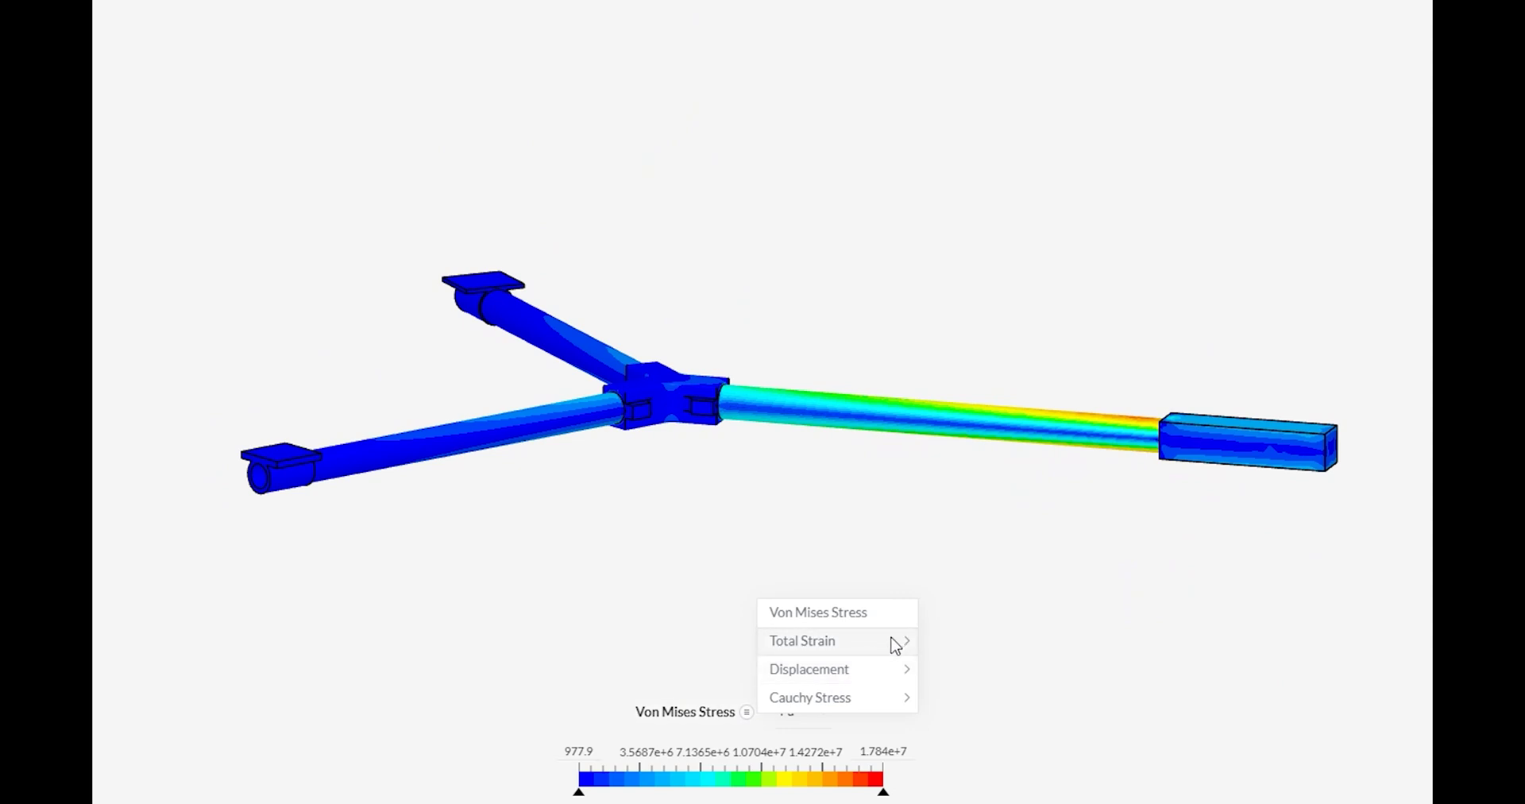
pyautogui.moveTo(842, 560); pyautogui.dragTo(762, 647)
pyautogui.click(823, 712)
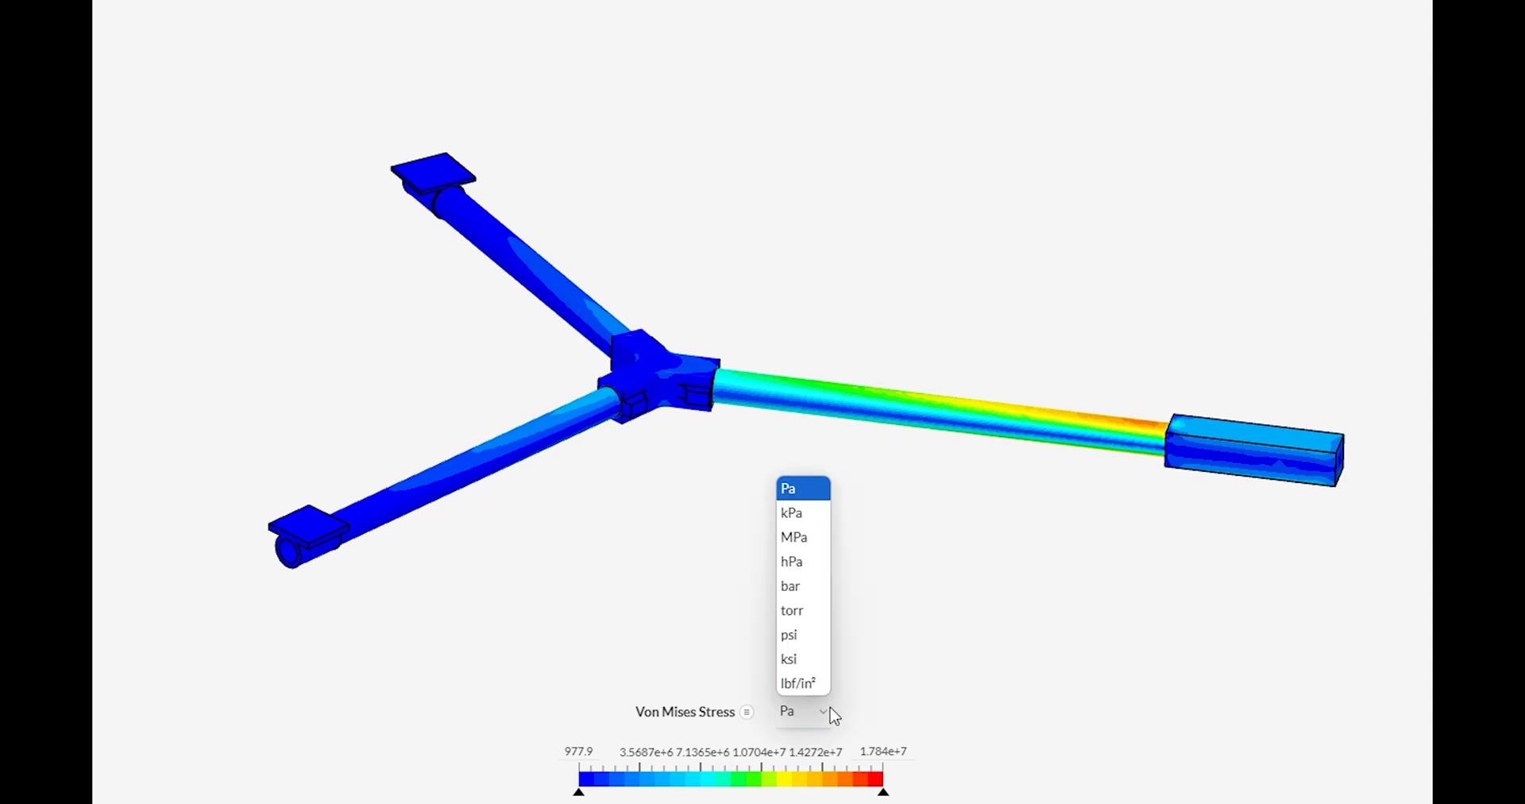
pyautogui.click(818, 538)
# - Turn the junction through edge-on and oblique views, then plot its Z displacement
pyautogui.moveTo(972, 644); pyautogui.dragTo(891, 553)
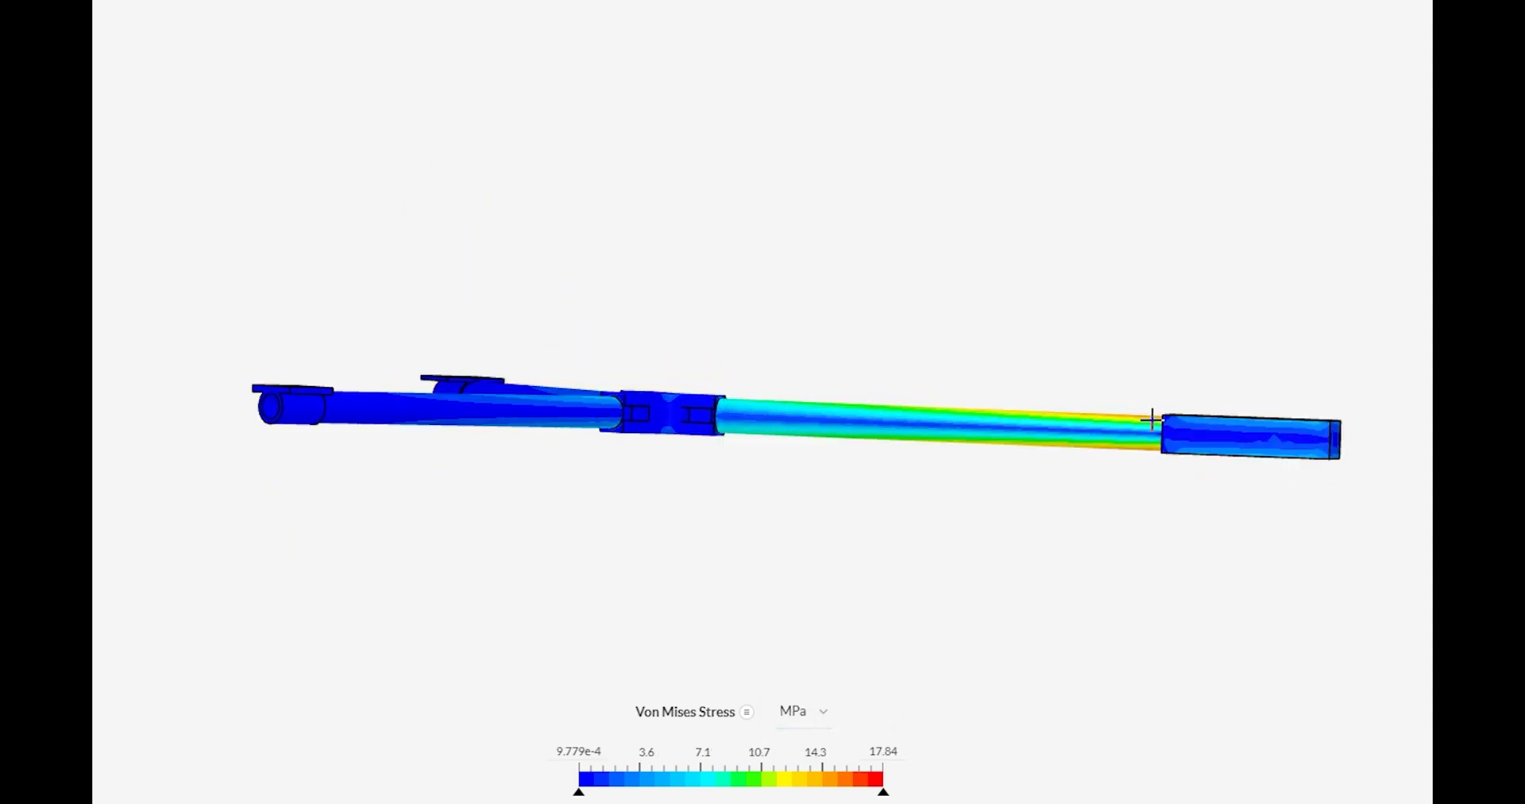
pyautogui.moveTo(1140, 528); pyautogui.dragTo(924, 589)
pyautogui.moveTo(924, 589); pyautogui.dragTo(882, 398, button='right')
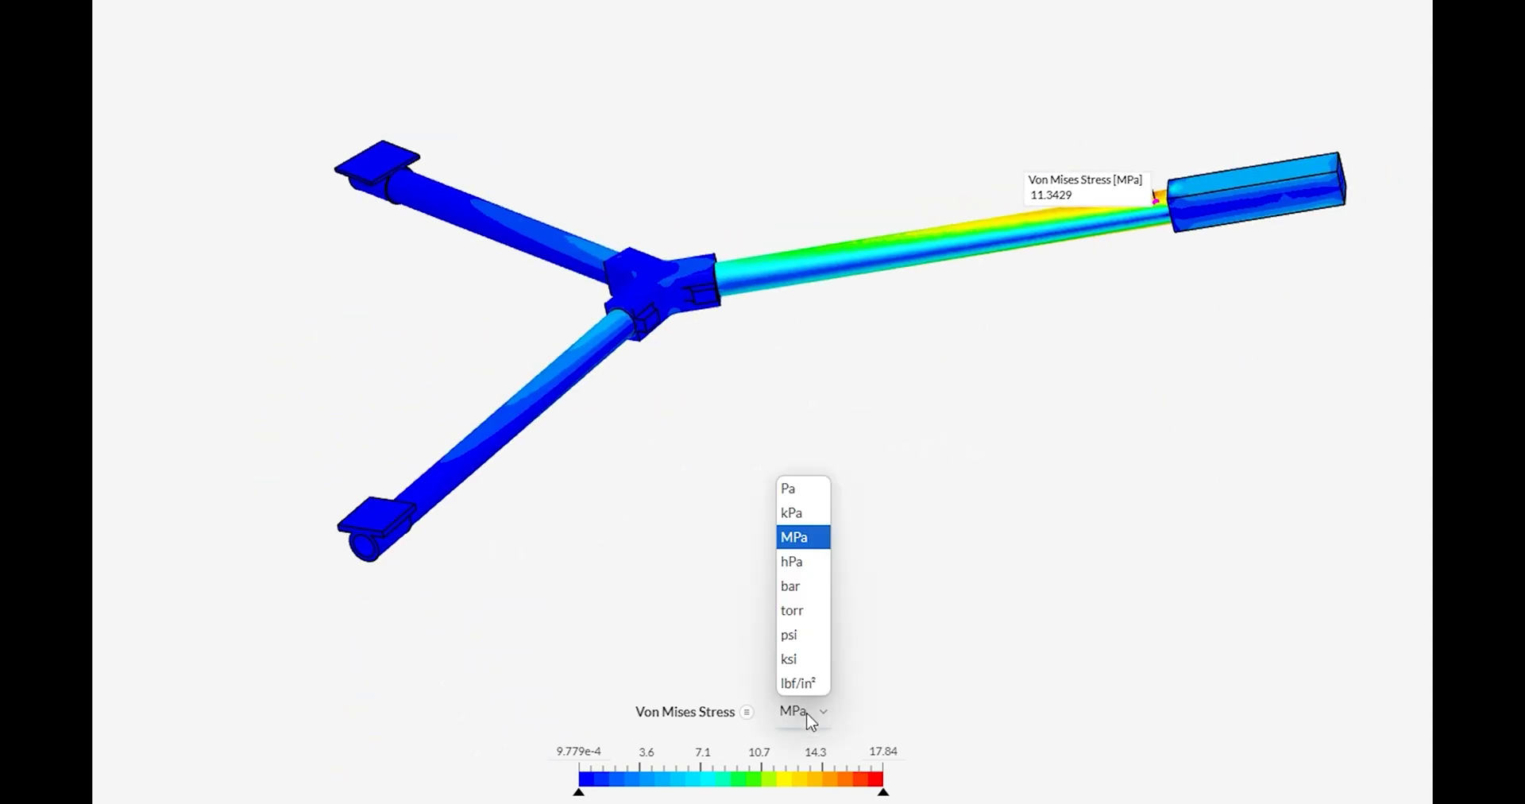
pyautogui.click(745, 713)
pyautogui.moveTo(779, 707)
pyautogui.moveTo(913, 674)
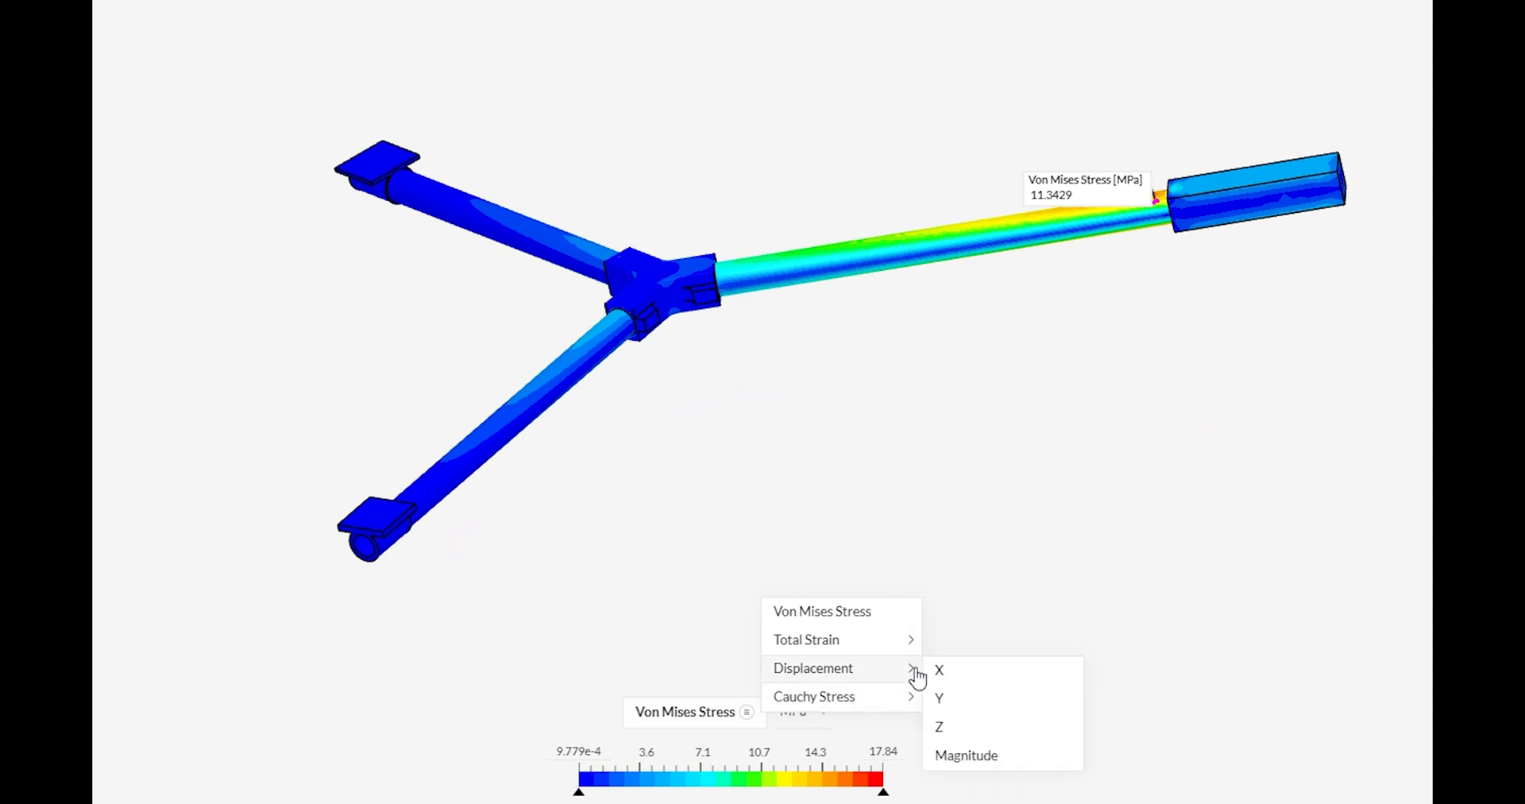
pyautogui.click(962, 725)
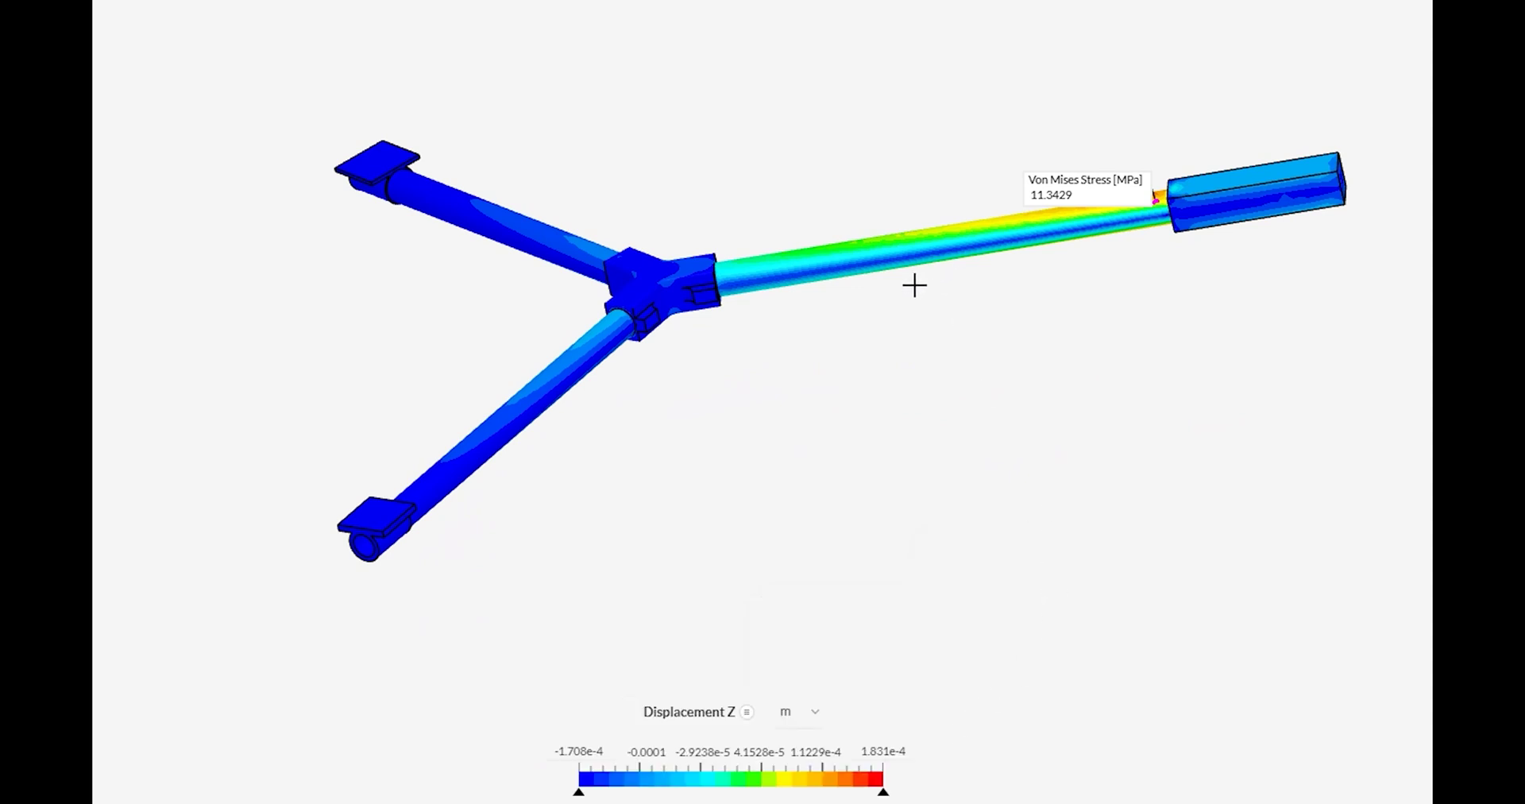
pyautogui.moveTo(823, 415); pyautogui.dragTo(791, 263)
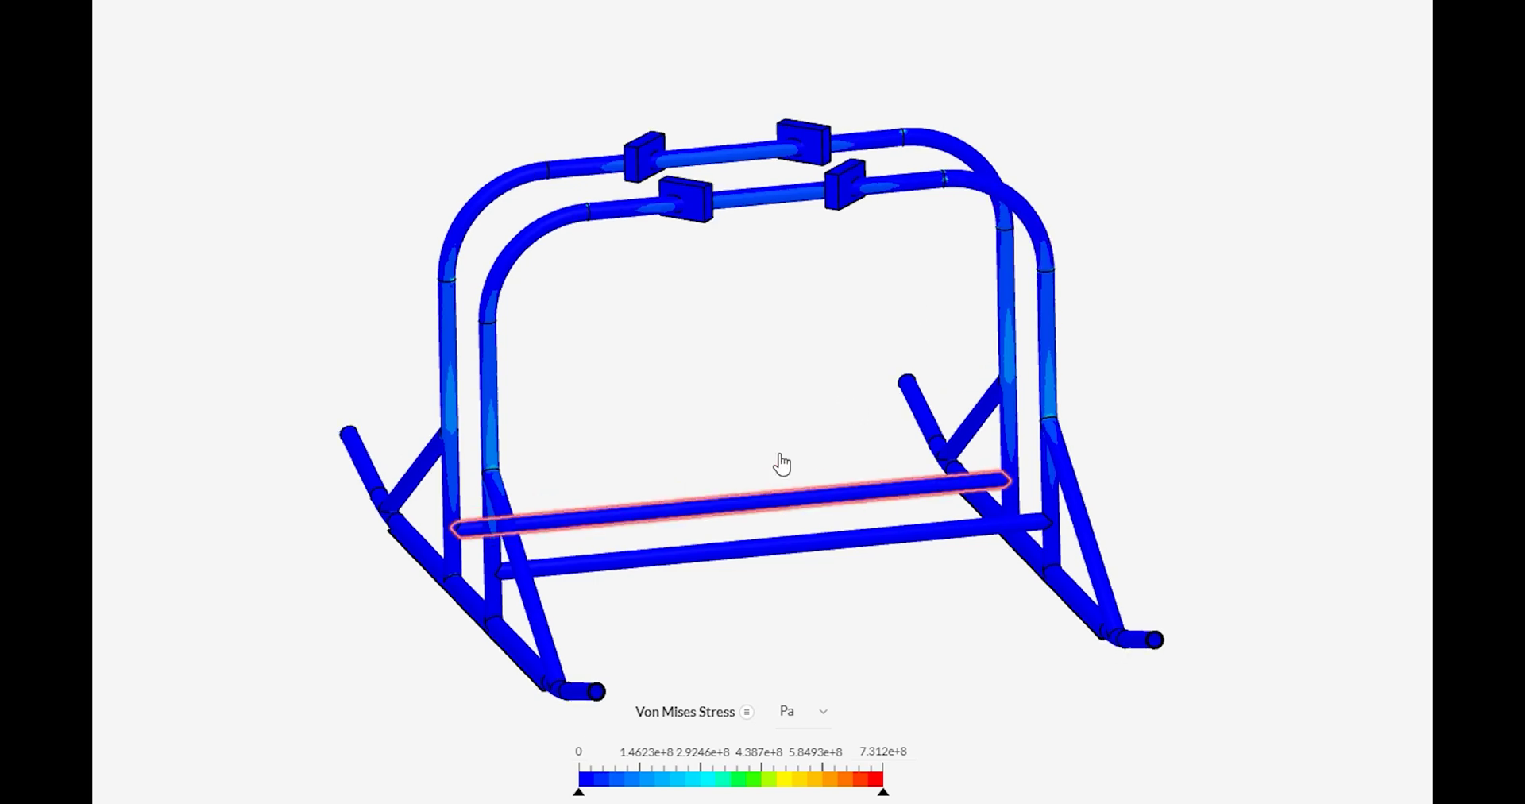
# - Orbit and zoom the landing-gear frame's Von Mises stress through flat, top-down and front views
pyautogui.moveTo(779, 466); pyautogui.dragTo(821, 494)
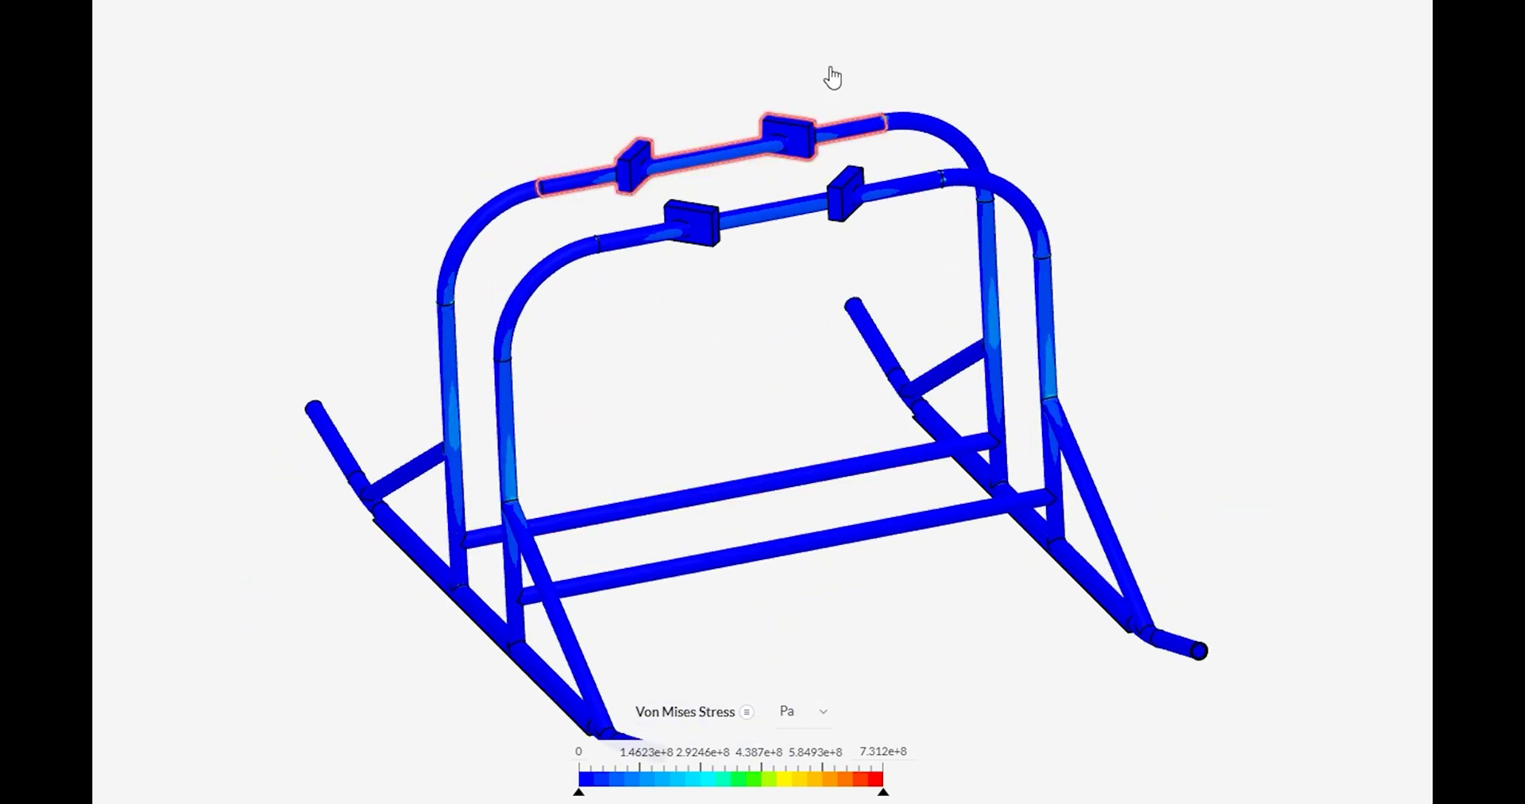
pyautogui.moveTo(883, 561); pyautogui.dragTo(790, 422)
pyautogui.scroll(3, 834, 194)
pyautogui.scroll(3, 987, 164)
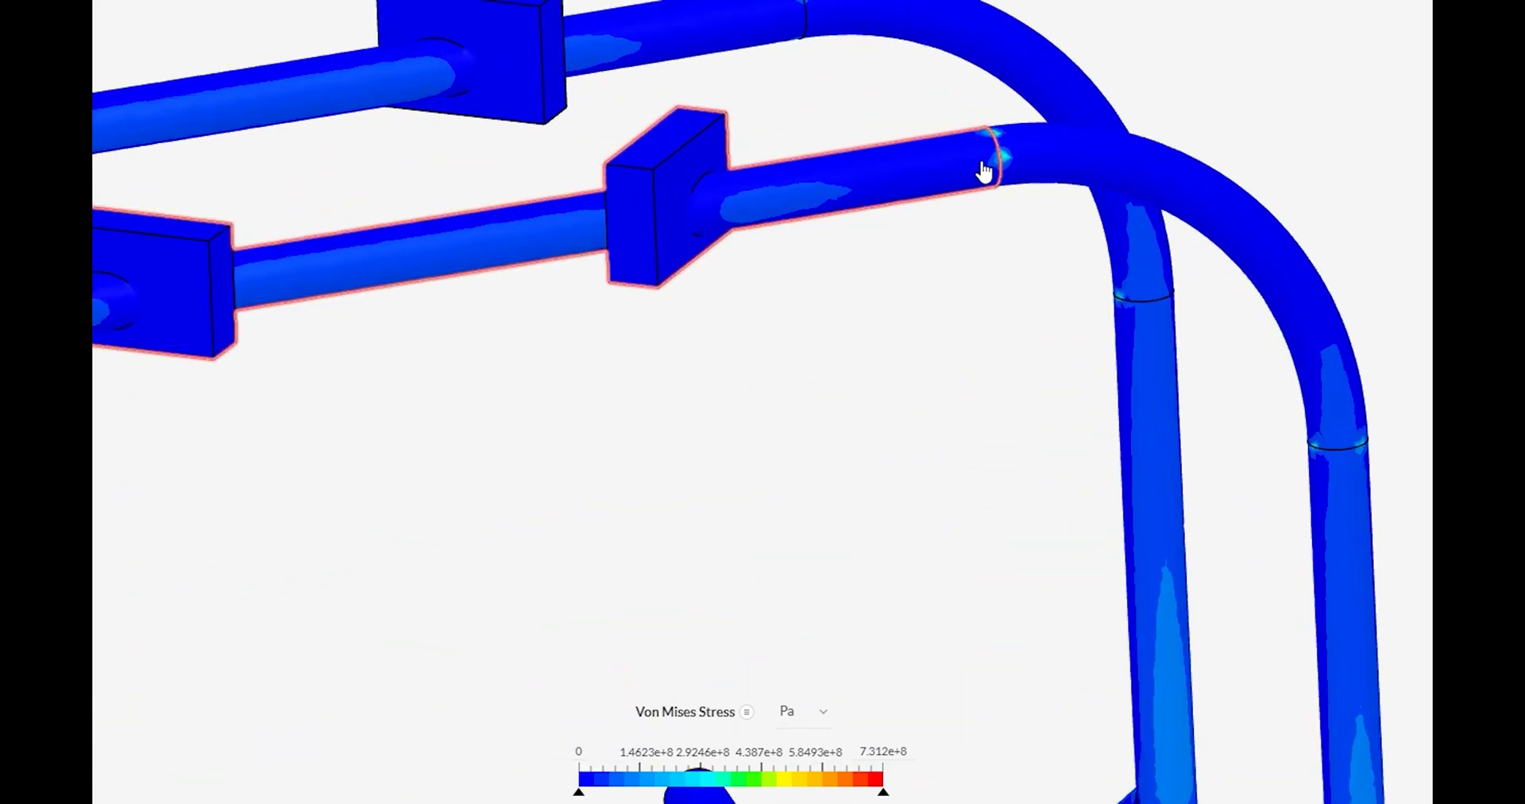
pyautogui.scroll(-8, 912, 368)
pyautogui.moveTo(886, 431); pyautogui.dragTo(974, 398)
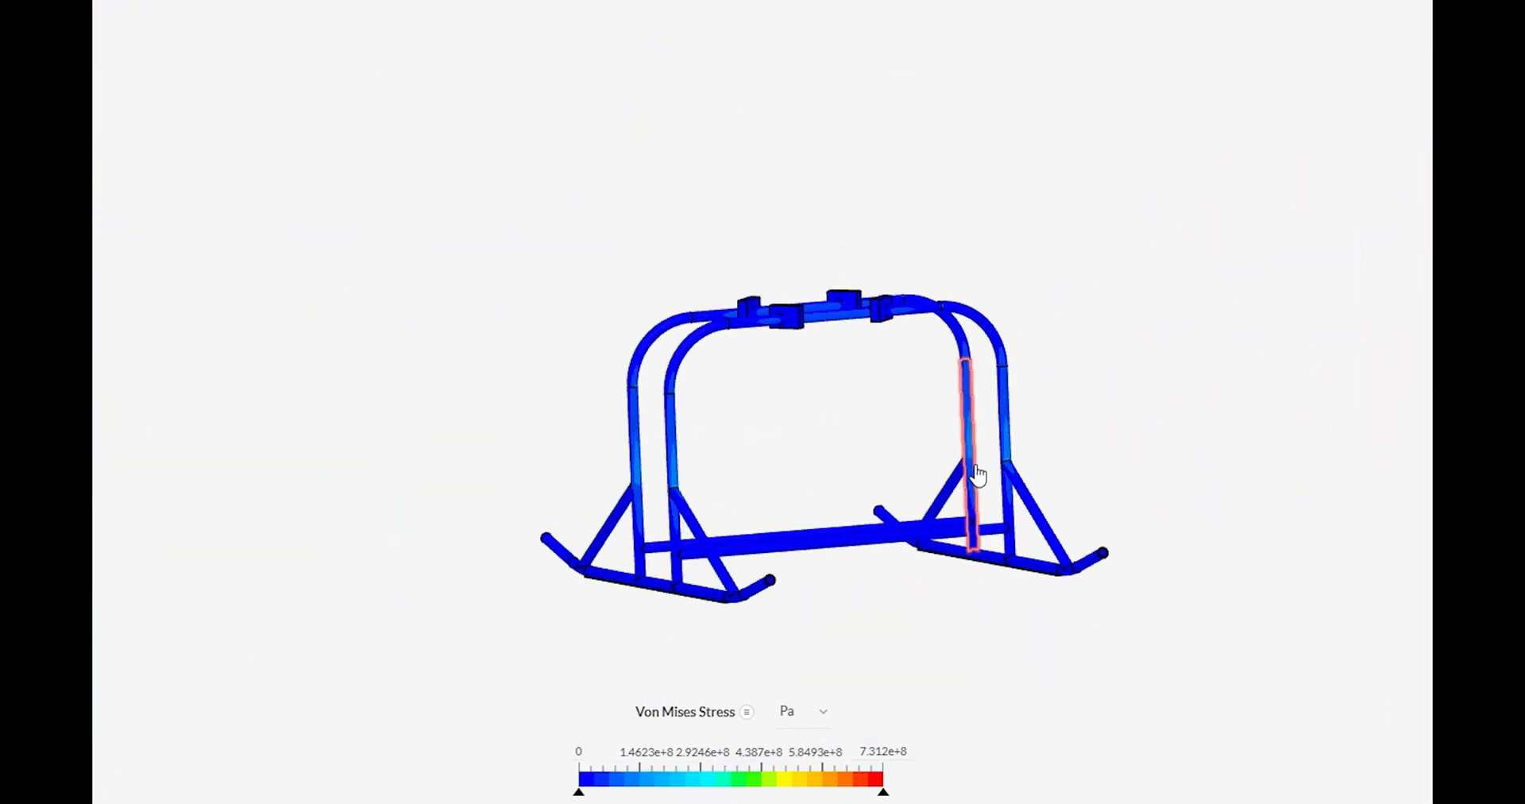
pyautogui.scroll(10, 974, 399)
pyautogui.scroll(-3, 1007, 406)
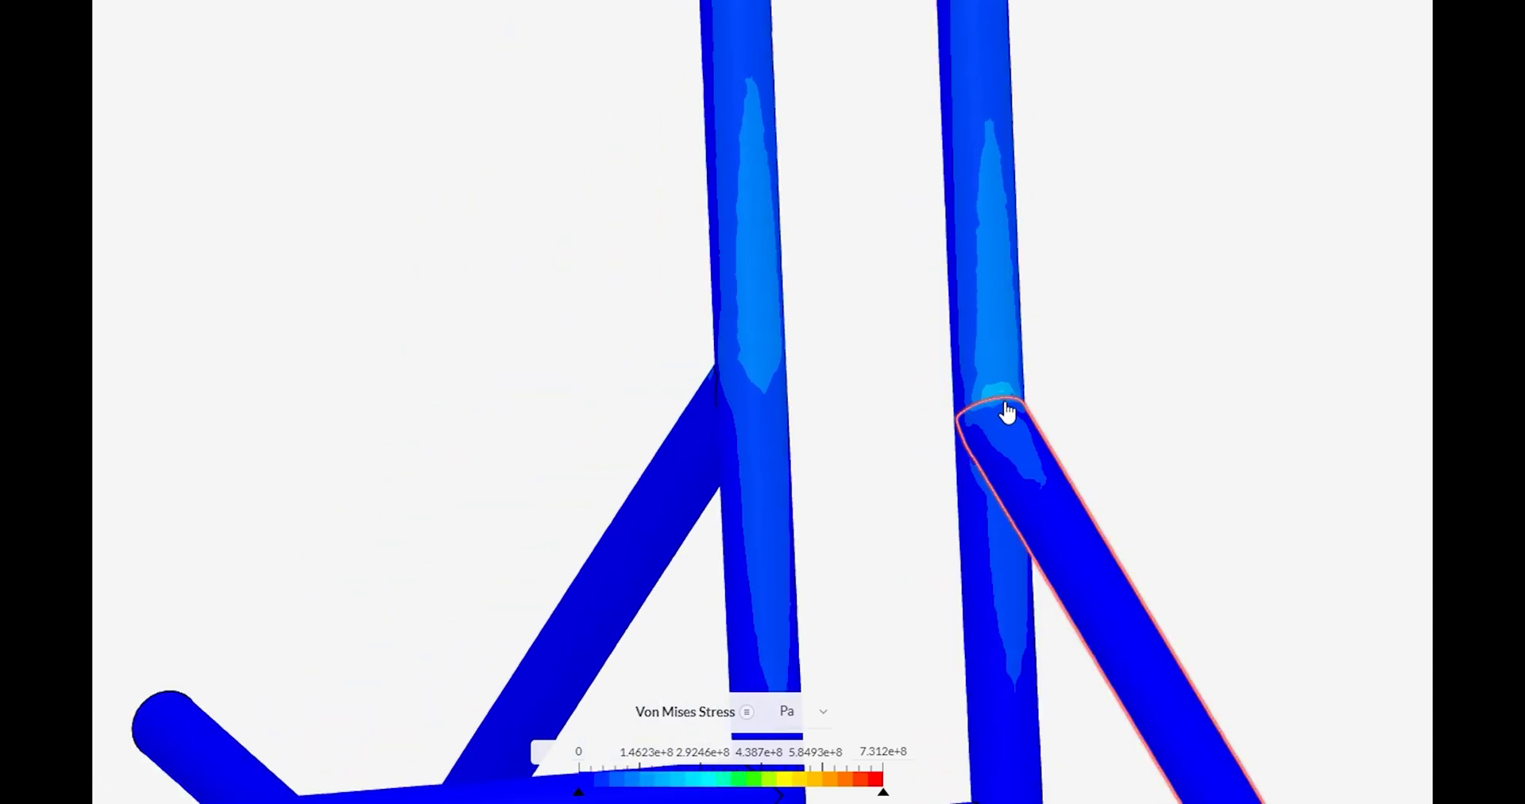
pyautogui.scroll(-3, 1007, 412)
pyautogui.moveTo(1007, 415); pyautogui.dragTo(684, 334)
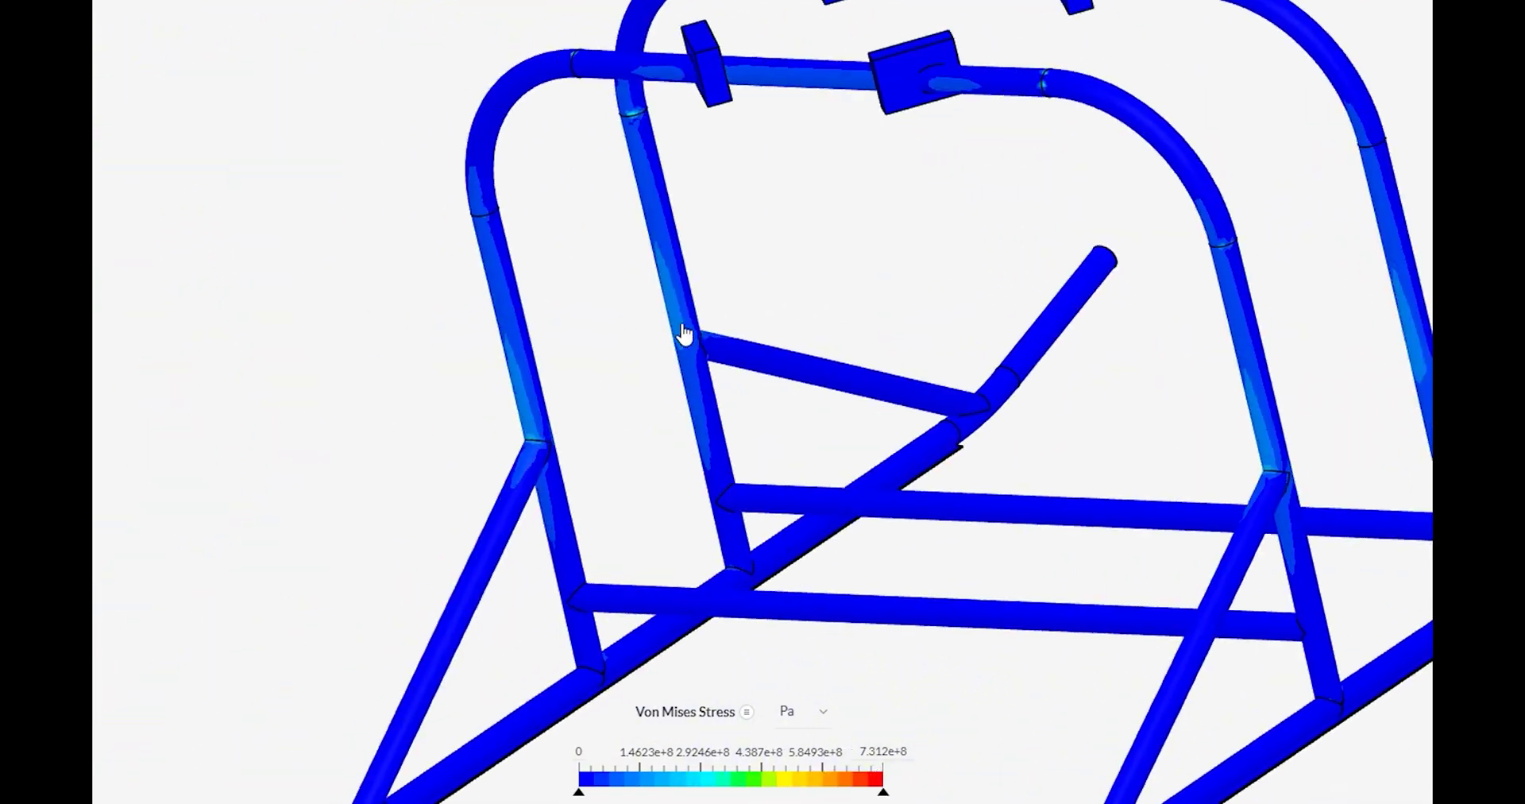
pyautogui.scroll(-3, 921, 284)
pyautogui.moveTo(922, 284); pyautogui.dragTo(916, 316)
# - Plot Z displacement, inspect the loaded top tube and front clamp, and show it in mm
pyautogui.click(733, 713)
pyautogui.moveTo(812, 675)
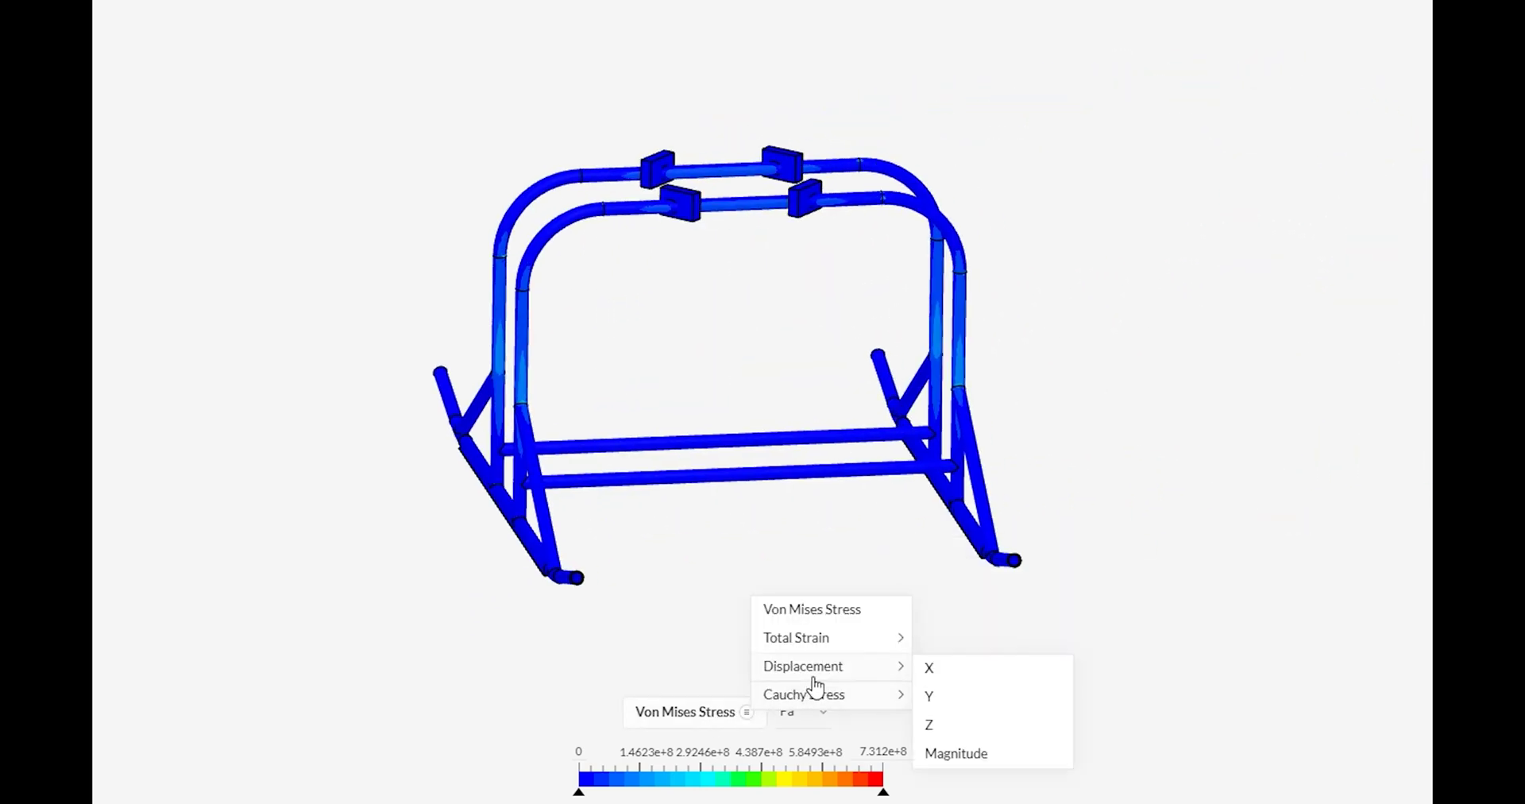
pyautogui.moveTo(827, 299); pyautogui.dragTo(855, 246)
pyautogui.scroll(5, 855, 246)
pyautogui.moveTo(1045, 698); pyautogui.dragTo(892, 368)
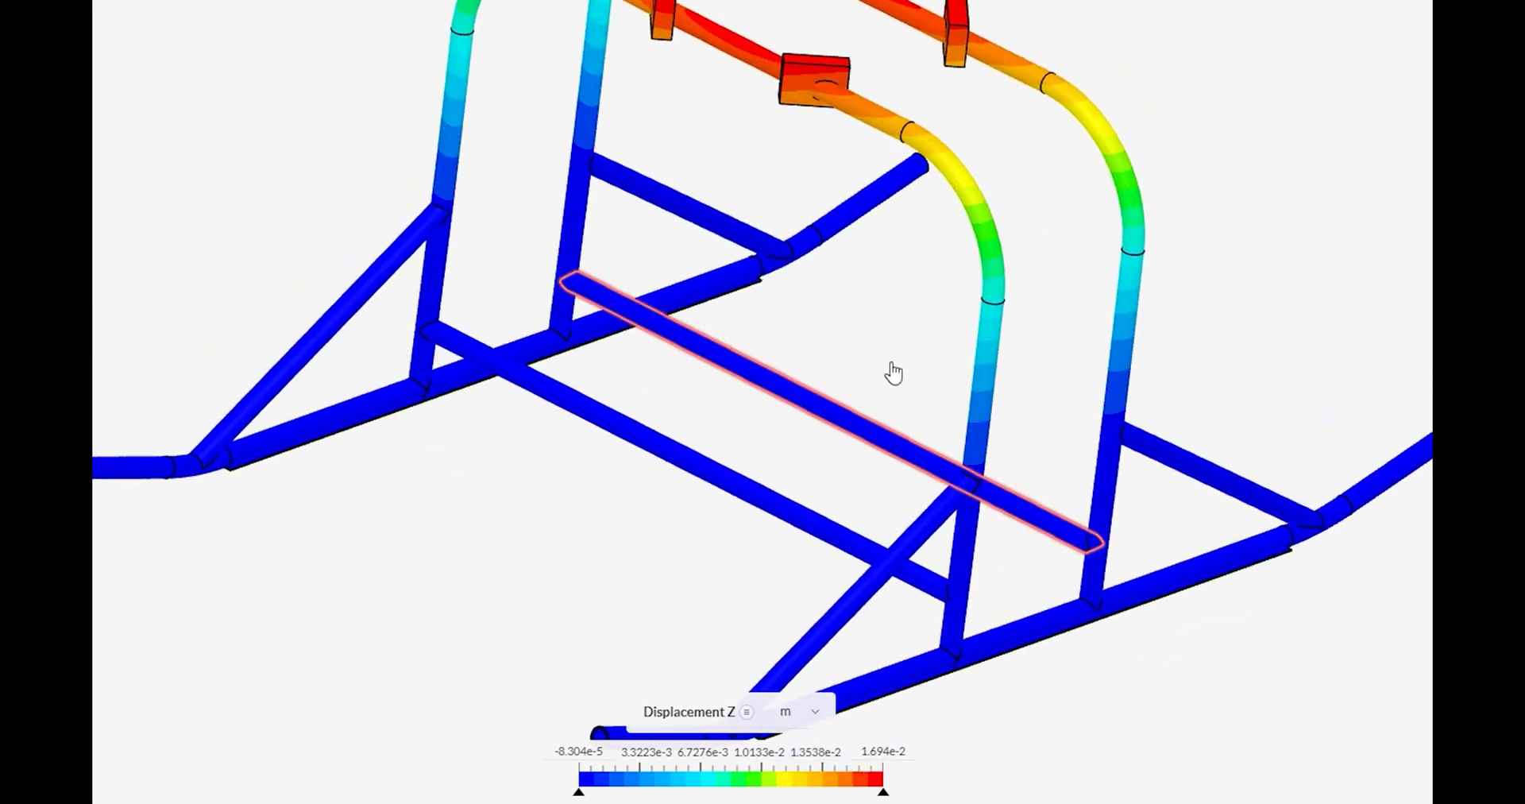
pyautogui.scroll(5, 881, 283)
pyautogui.scroll(-8, 881, 282)
pyautogui.moveTo(881, 283); pyautogui.dragTo(934, 317)
pyautogui.moveTo(934, 317); pyautogui.dragTo(790, 231, button='right')
pyautogui.scroll(8, 826, 237)
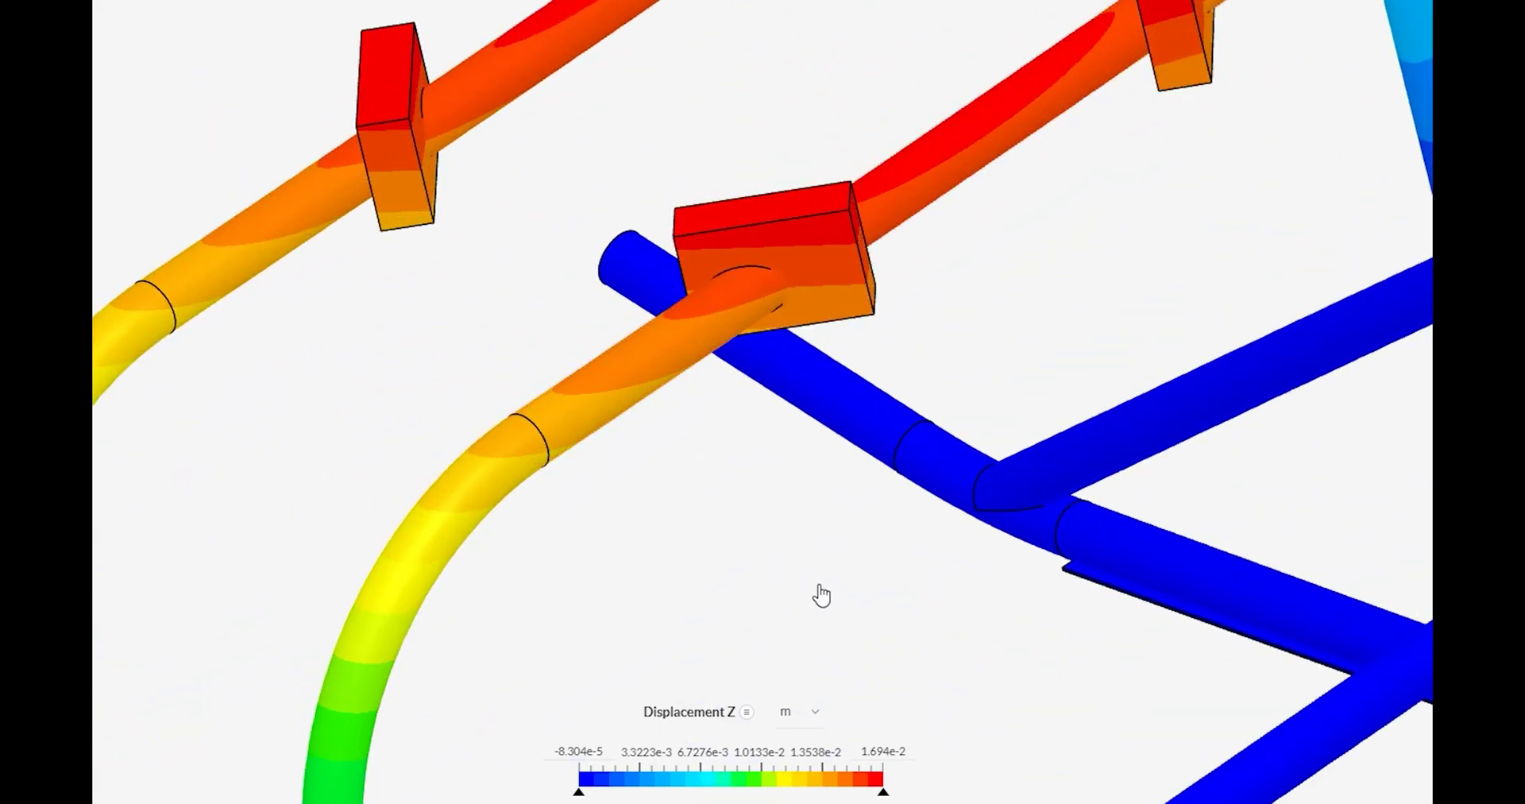
pyautogui.click(798, 713)
pyautogui.click(791, 489)
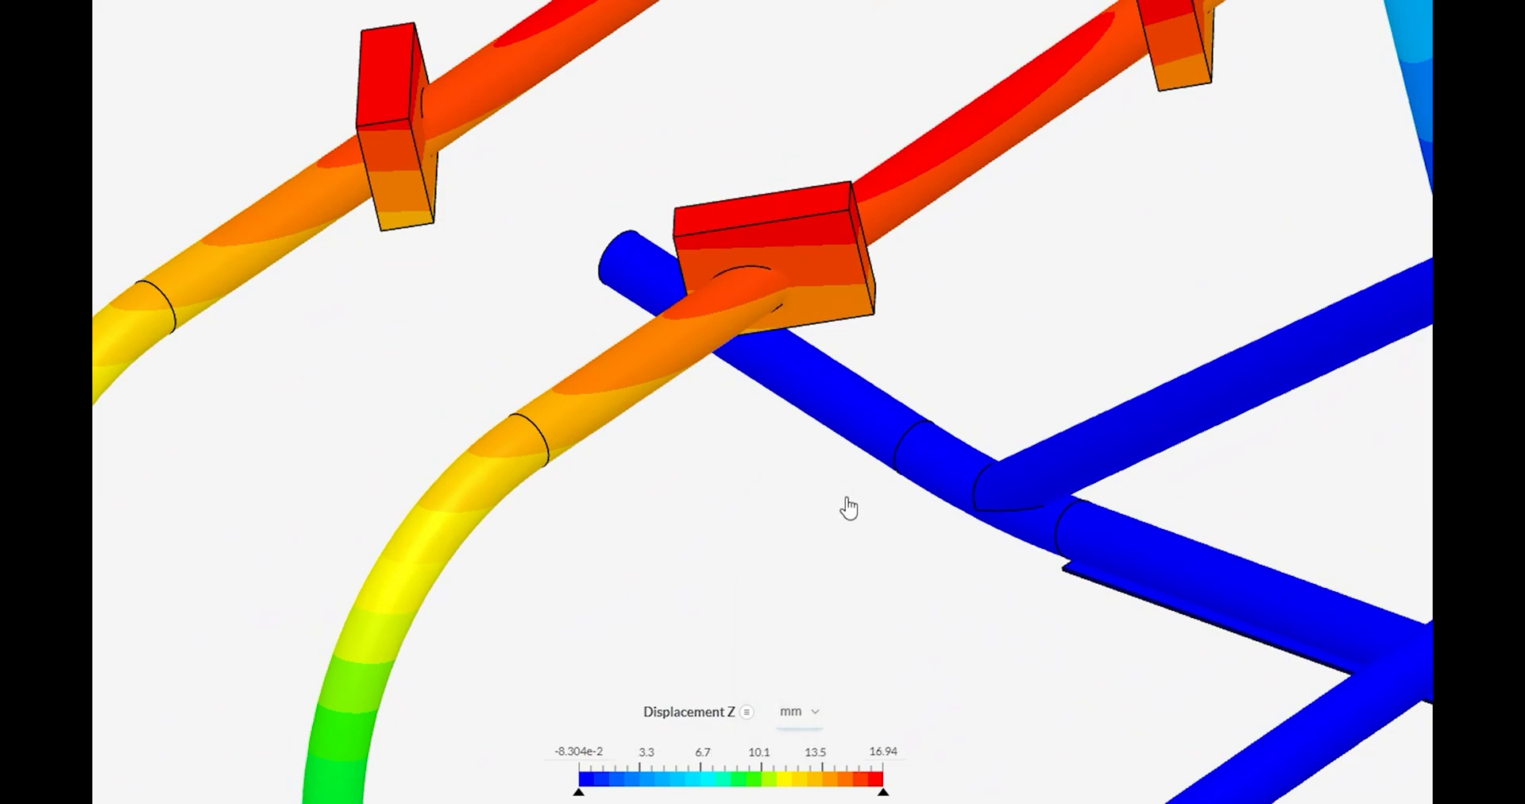